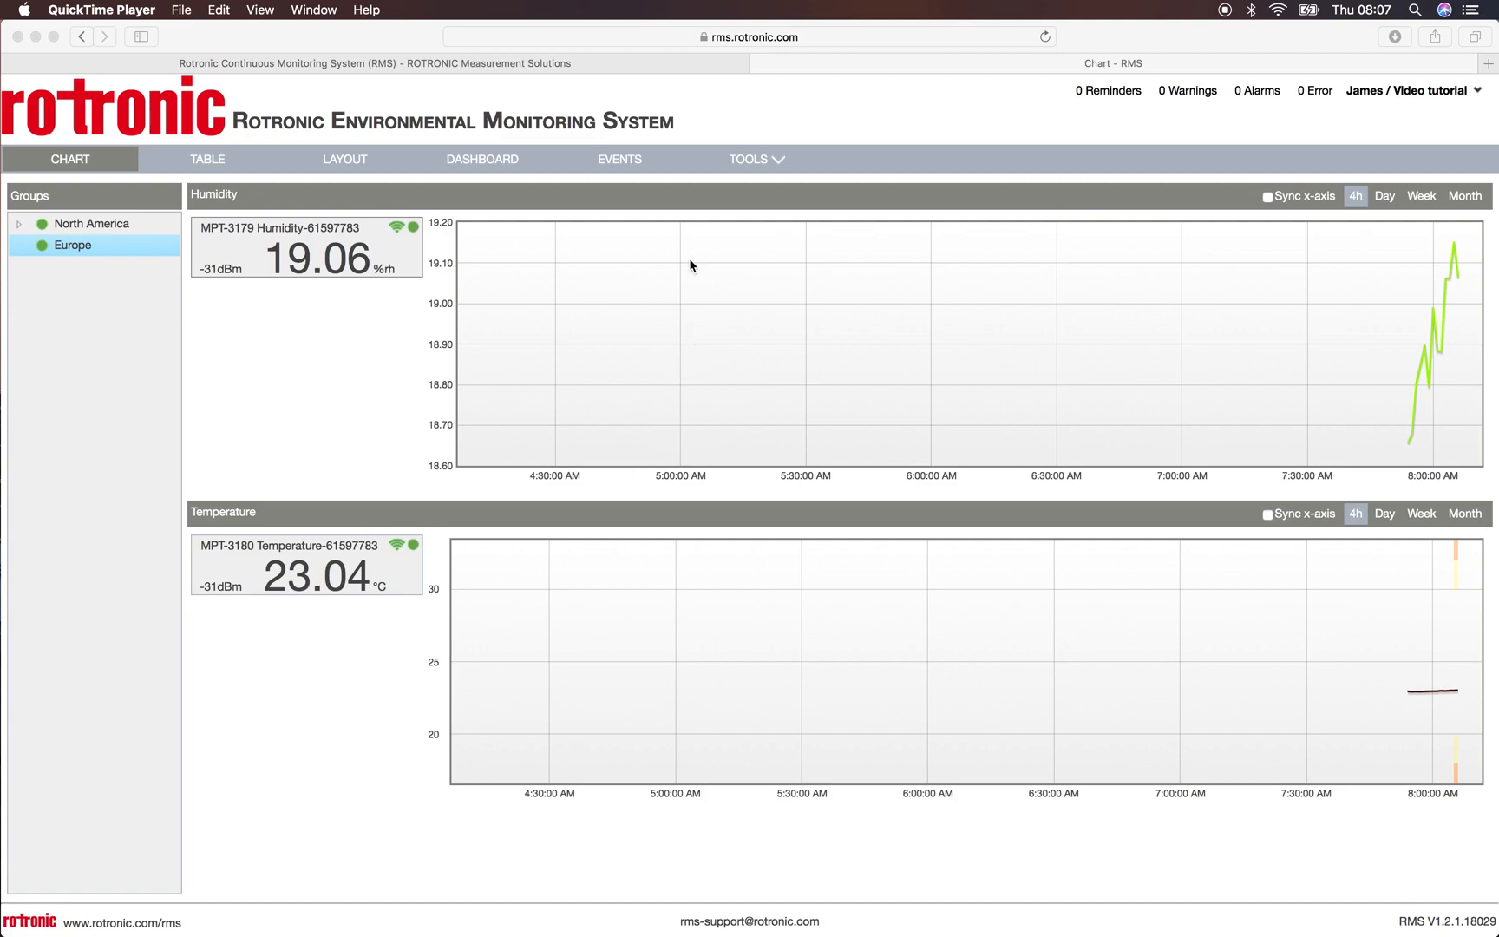
Open the user setup page and check the e-mail and telephone settings of the second listed user.
click(779, 158)
click(780, 160)
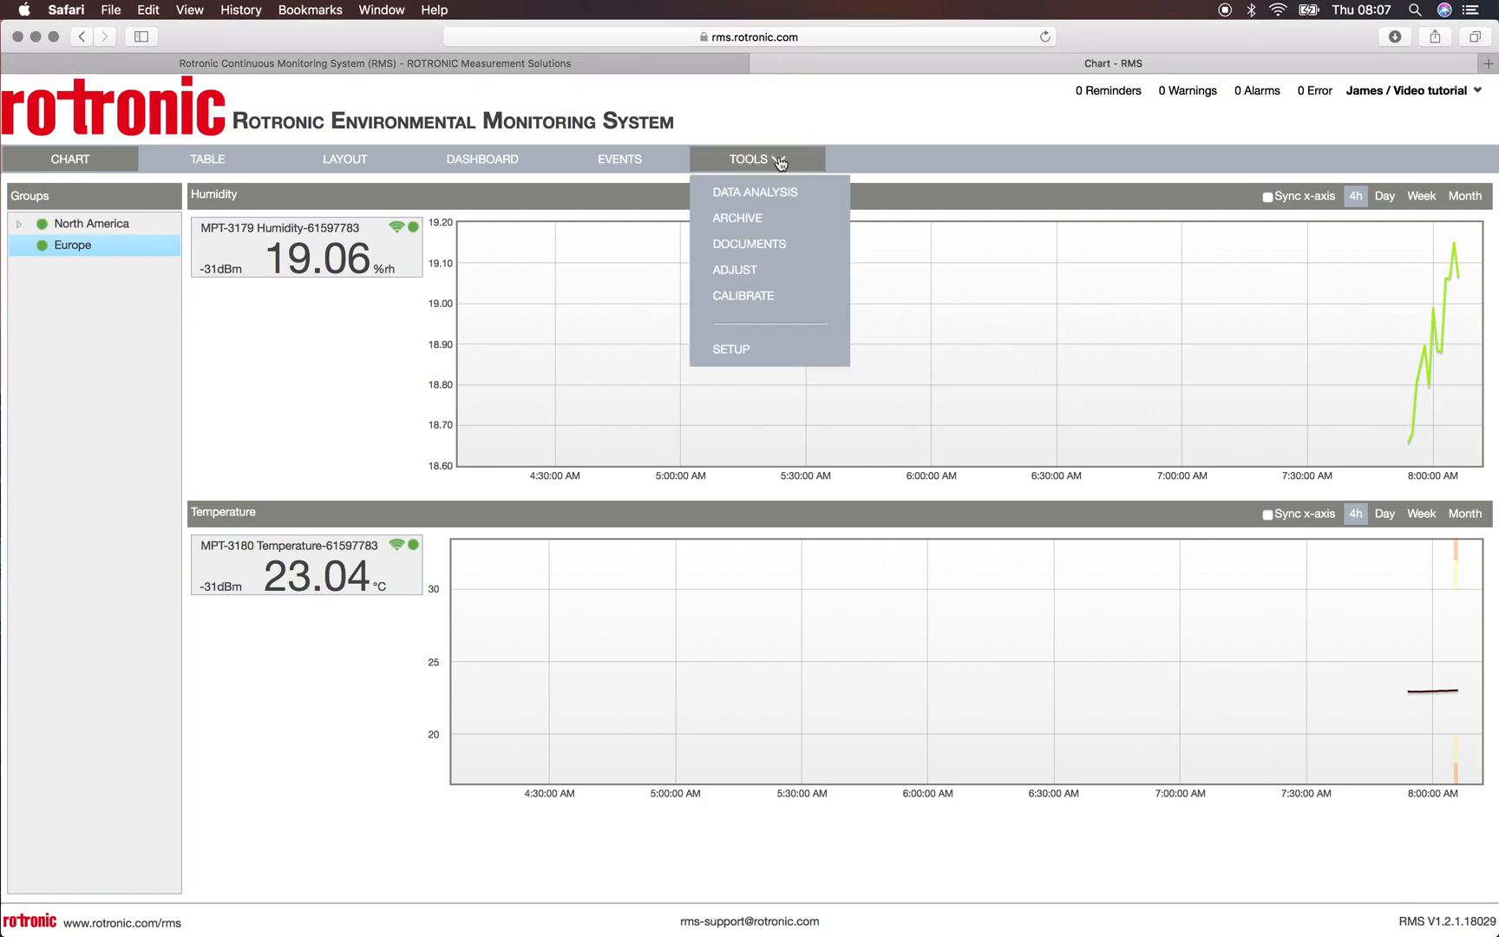
click(757, 349)
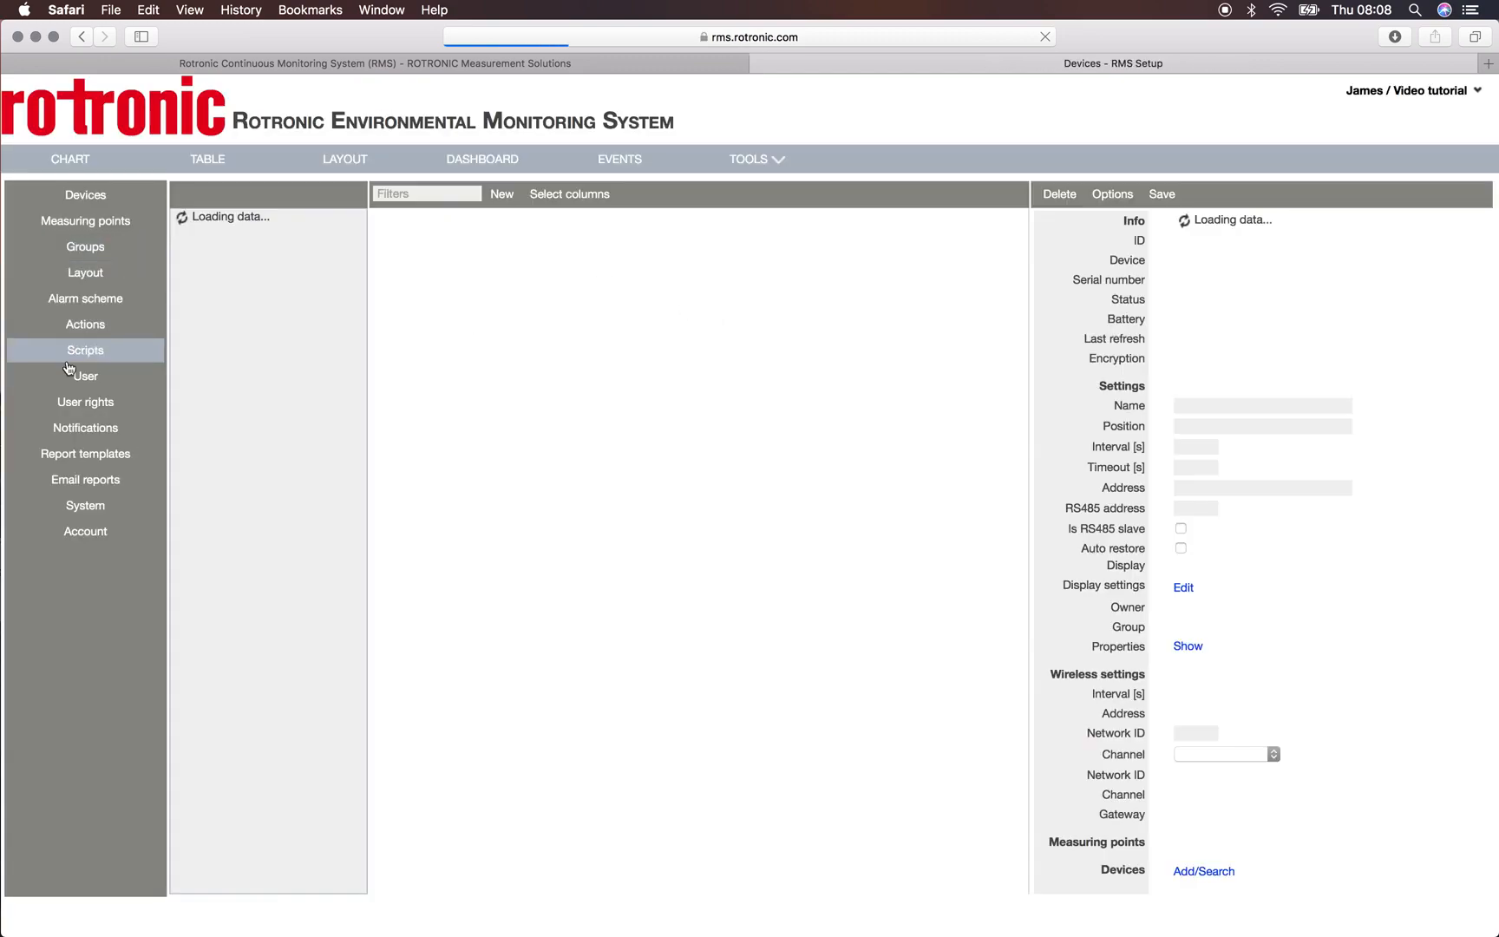
click(85, 377)
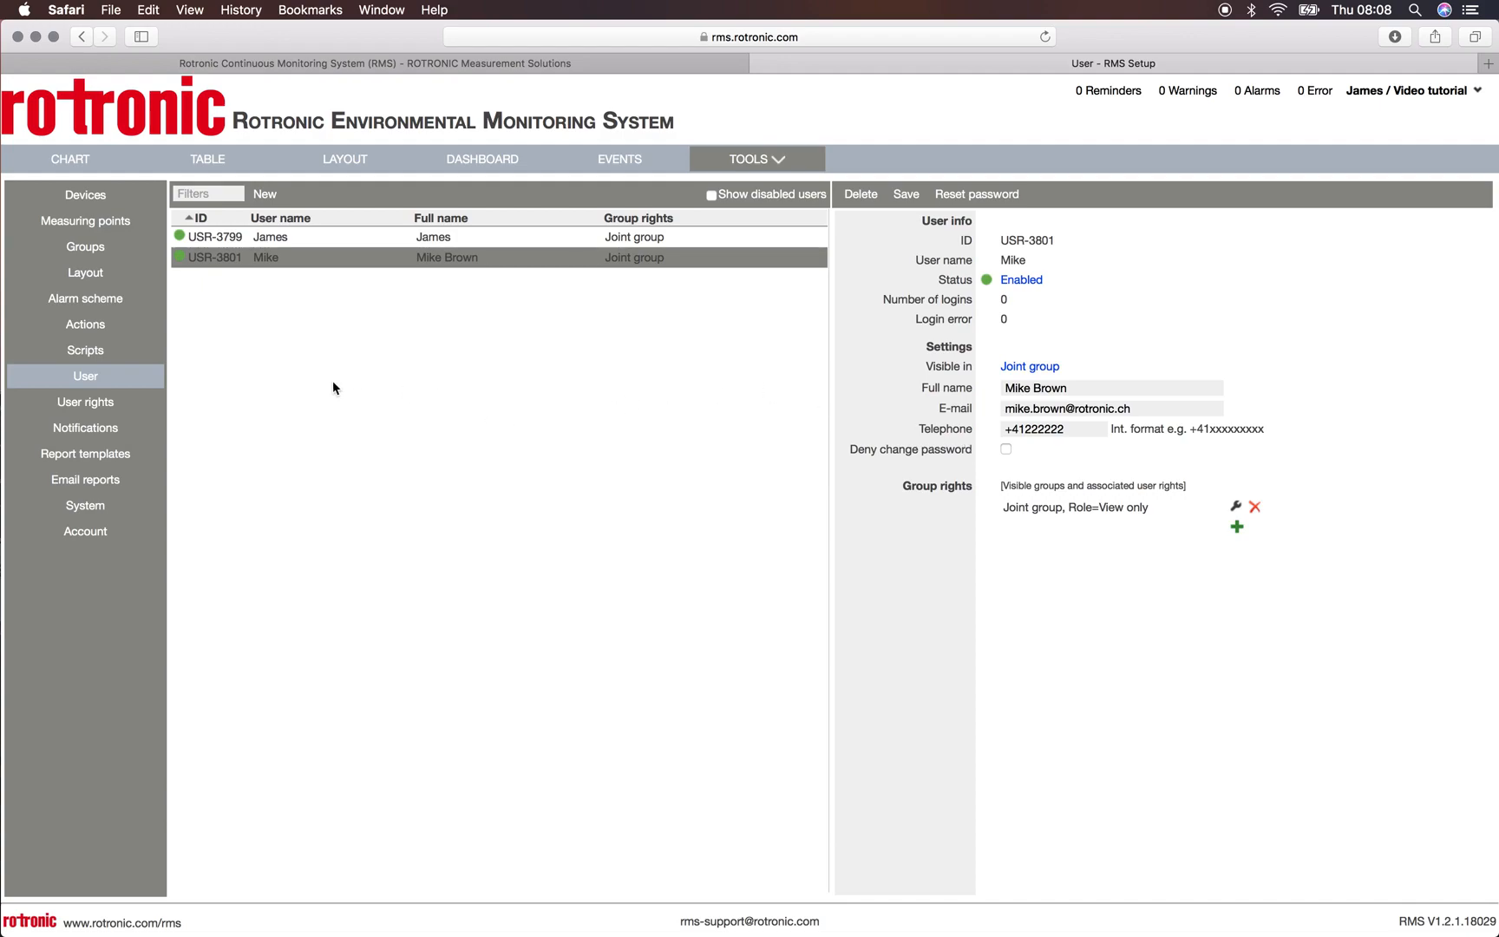
Review the system settings, including the telephone account fields and the telephone alarm inhibition time.
click(109, 508)
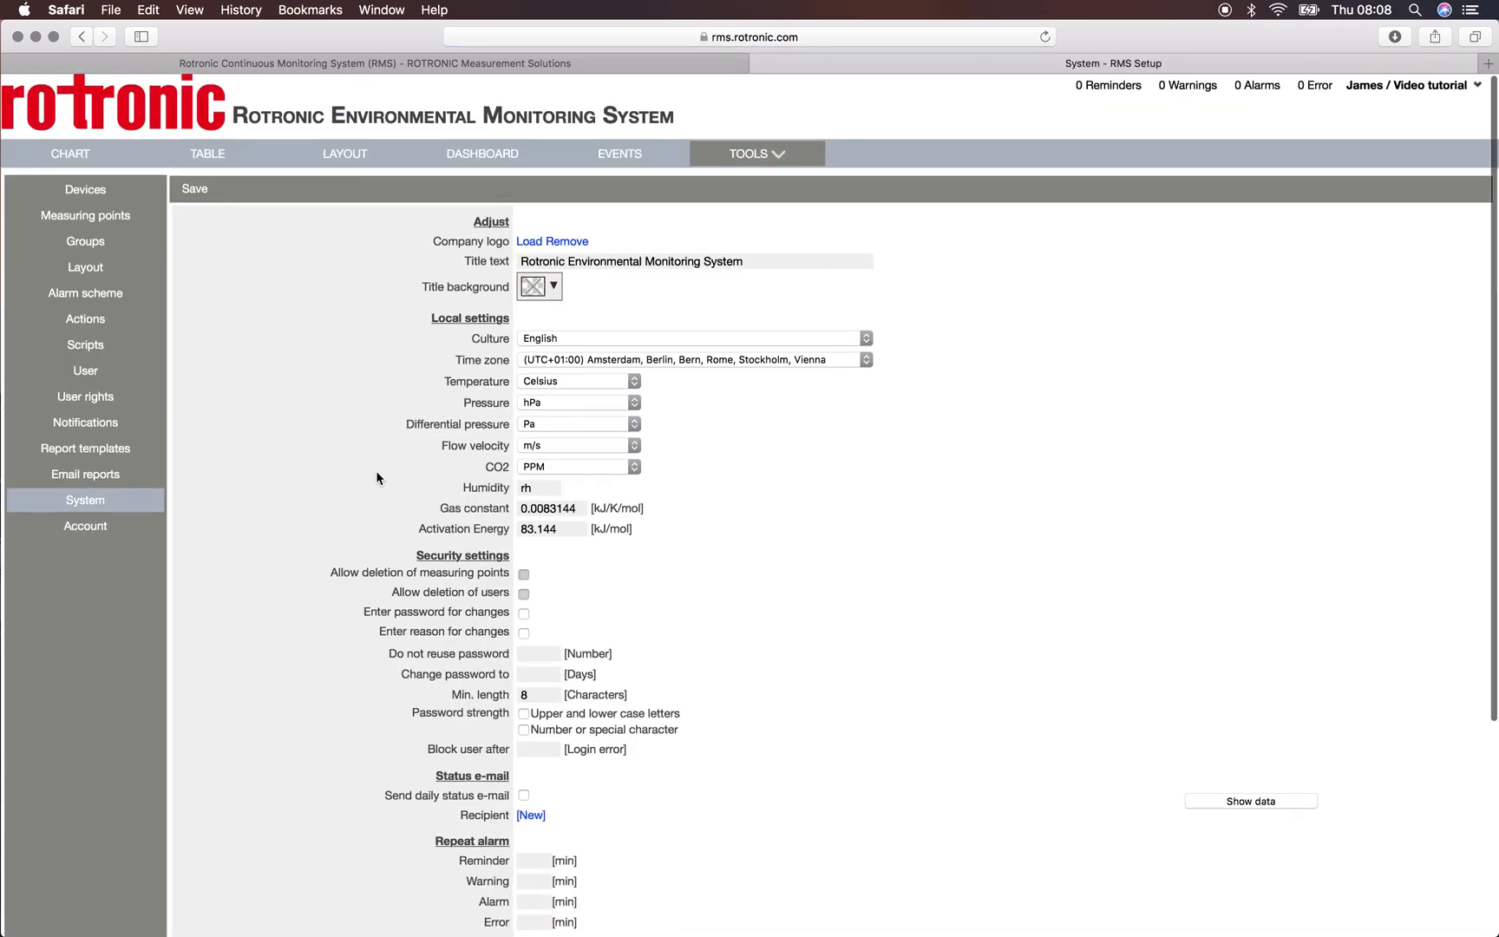
scroll(376, 469, down, 3)
scroll(376, 469, down, 3)
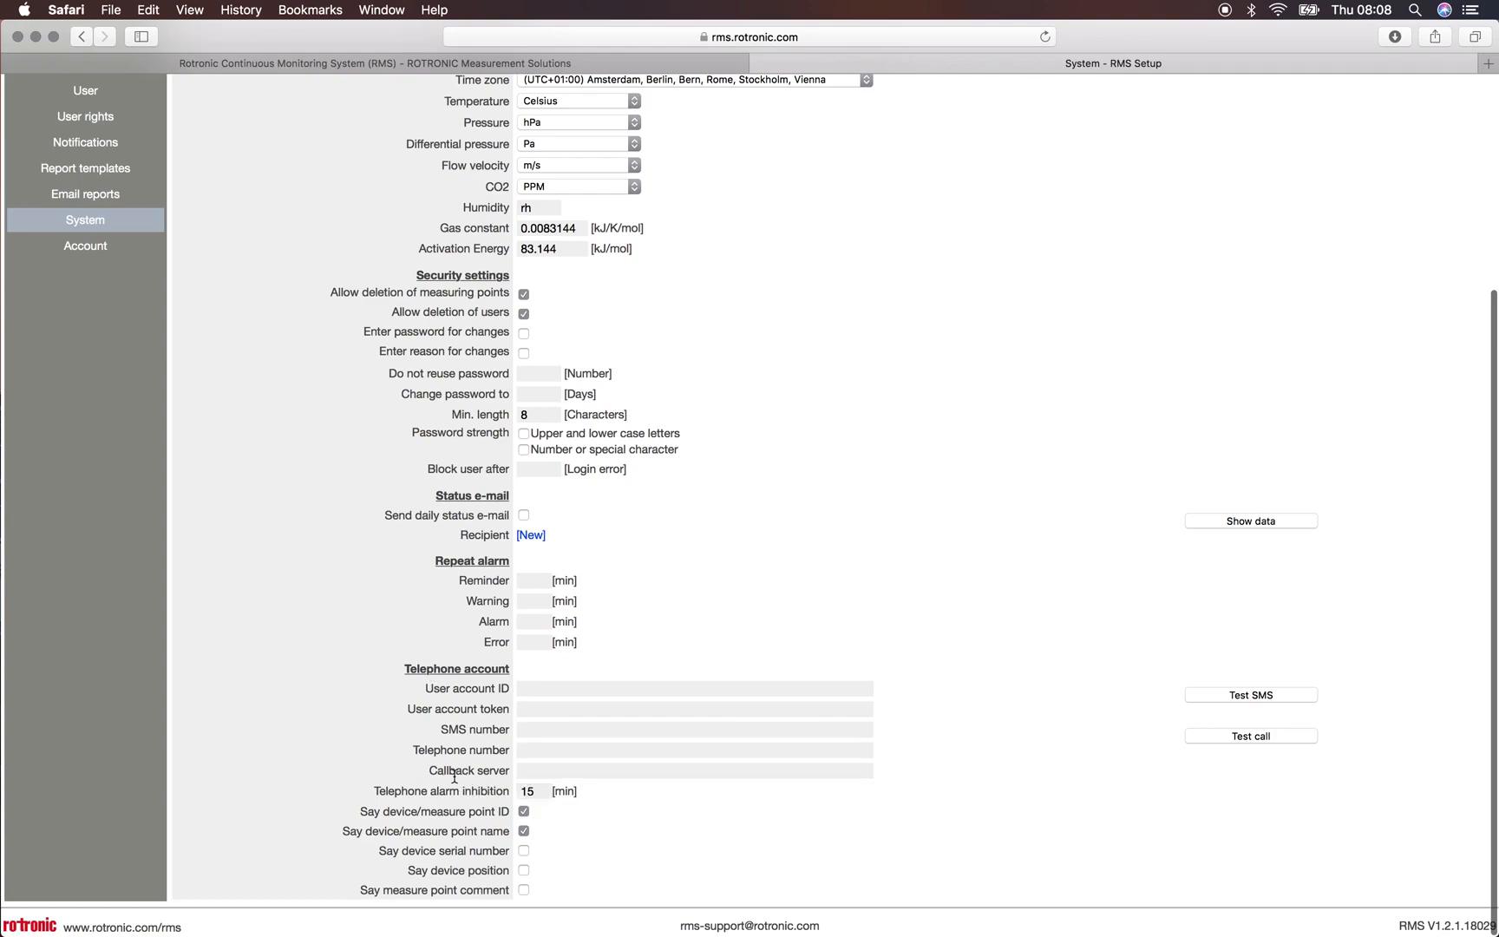
click(524, 788)
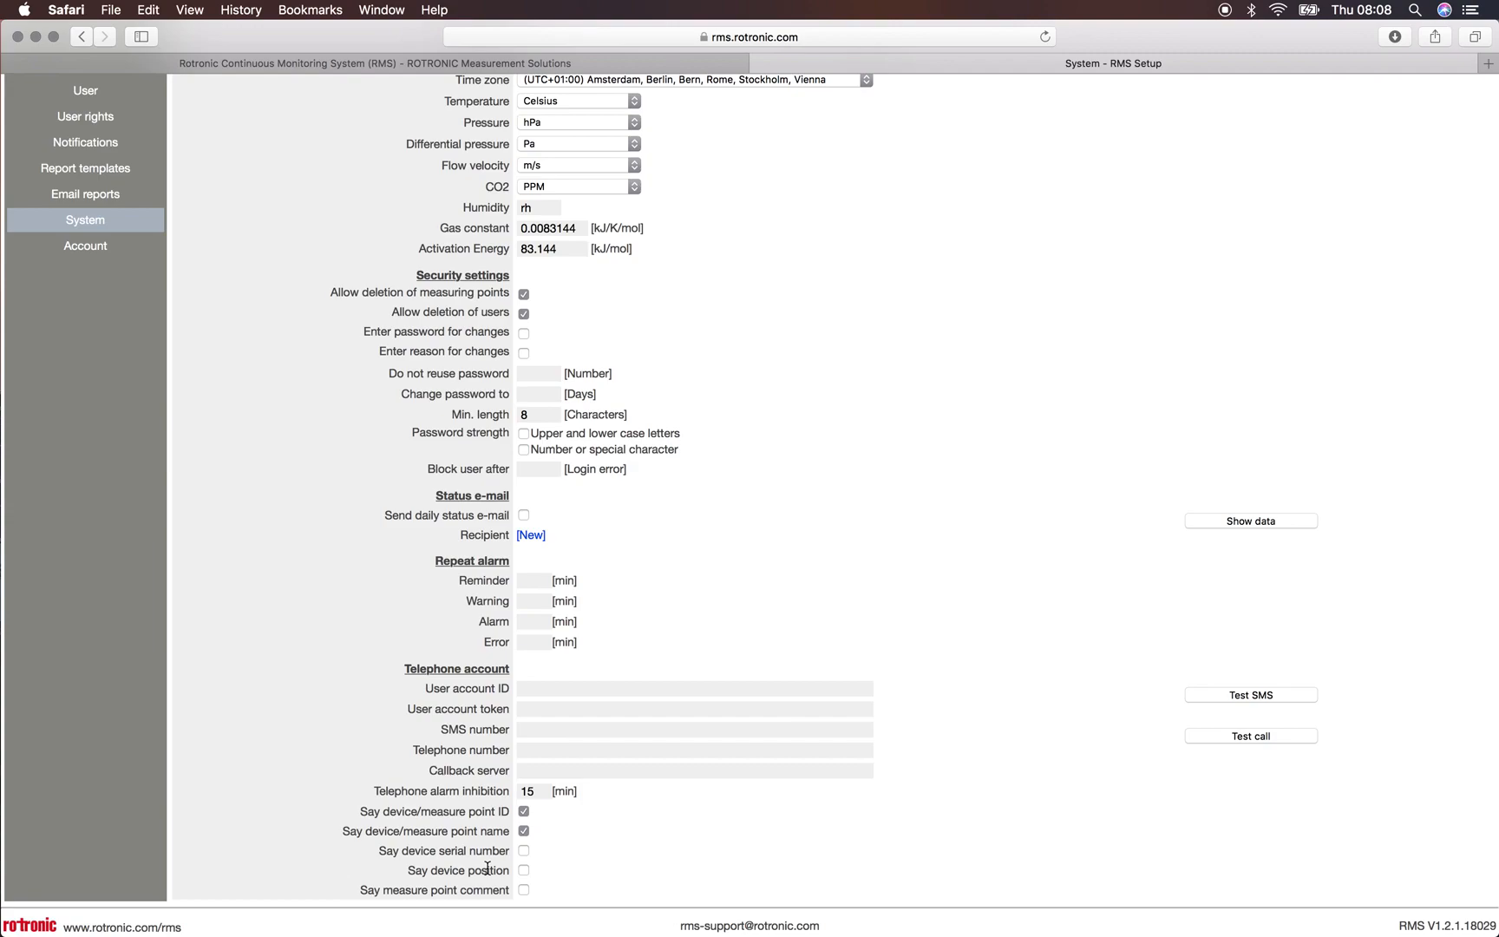
scroll(487, 868, up, 3)
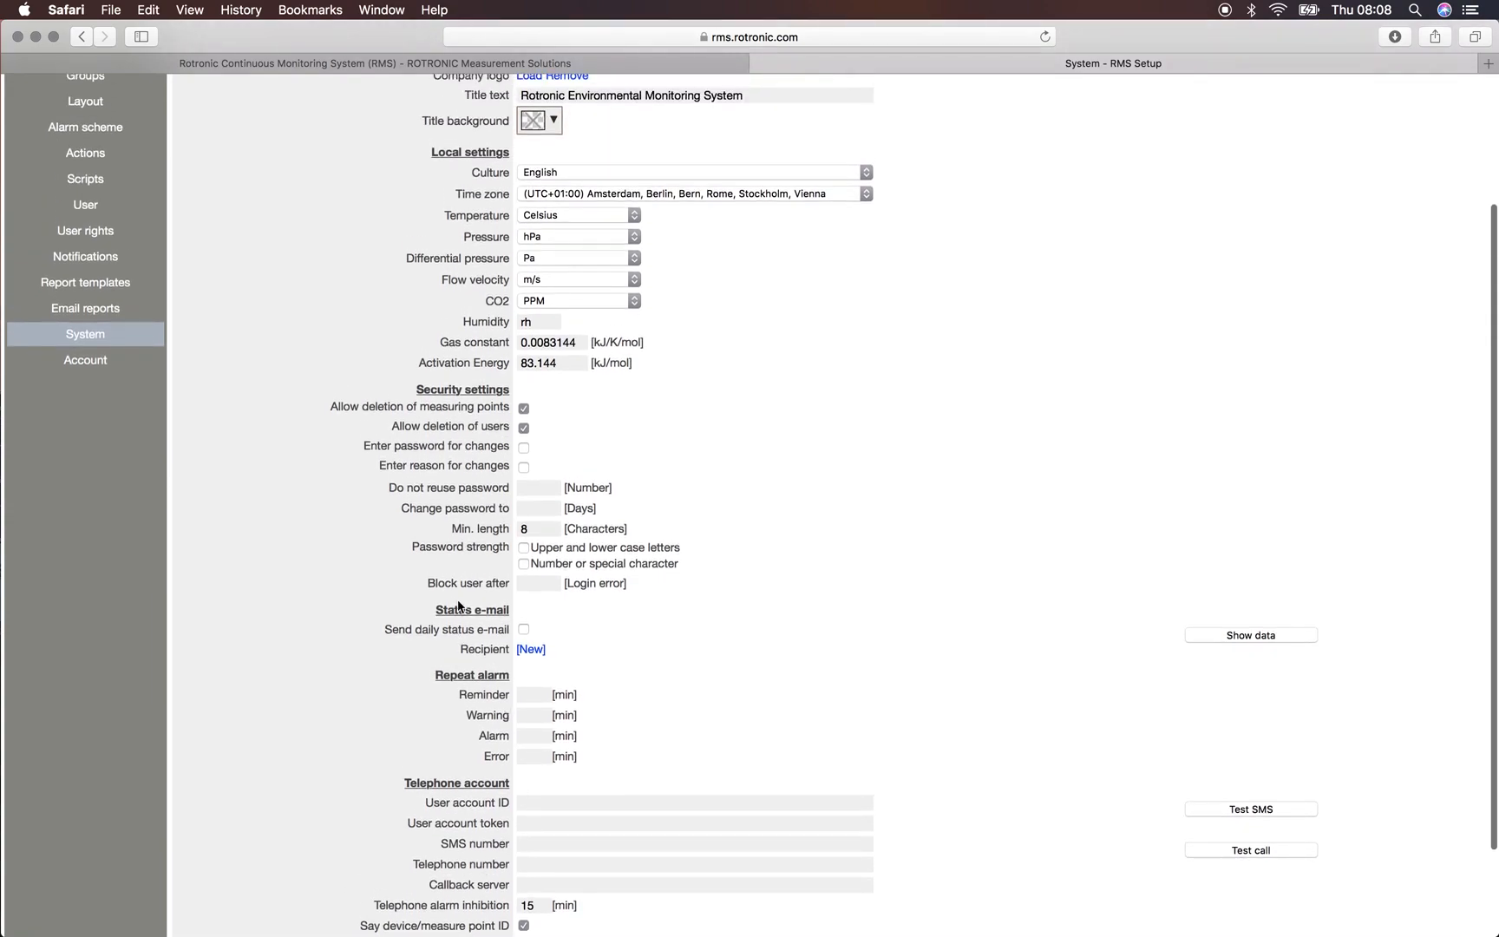
Open the notification setup and review the Europe group's daily work hours and public holiday settings.
click(100, 260)
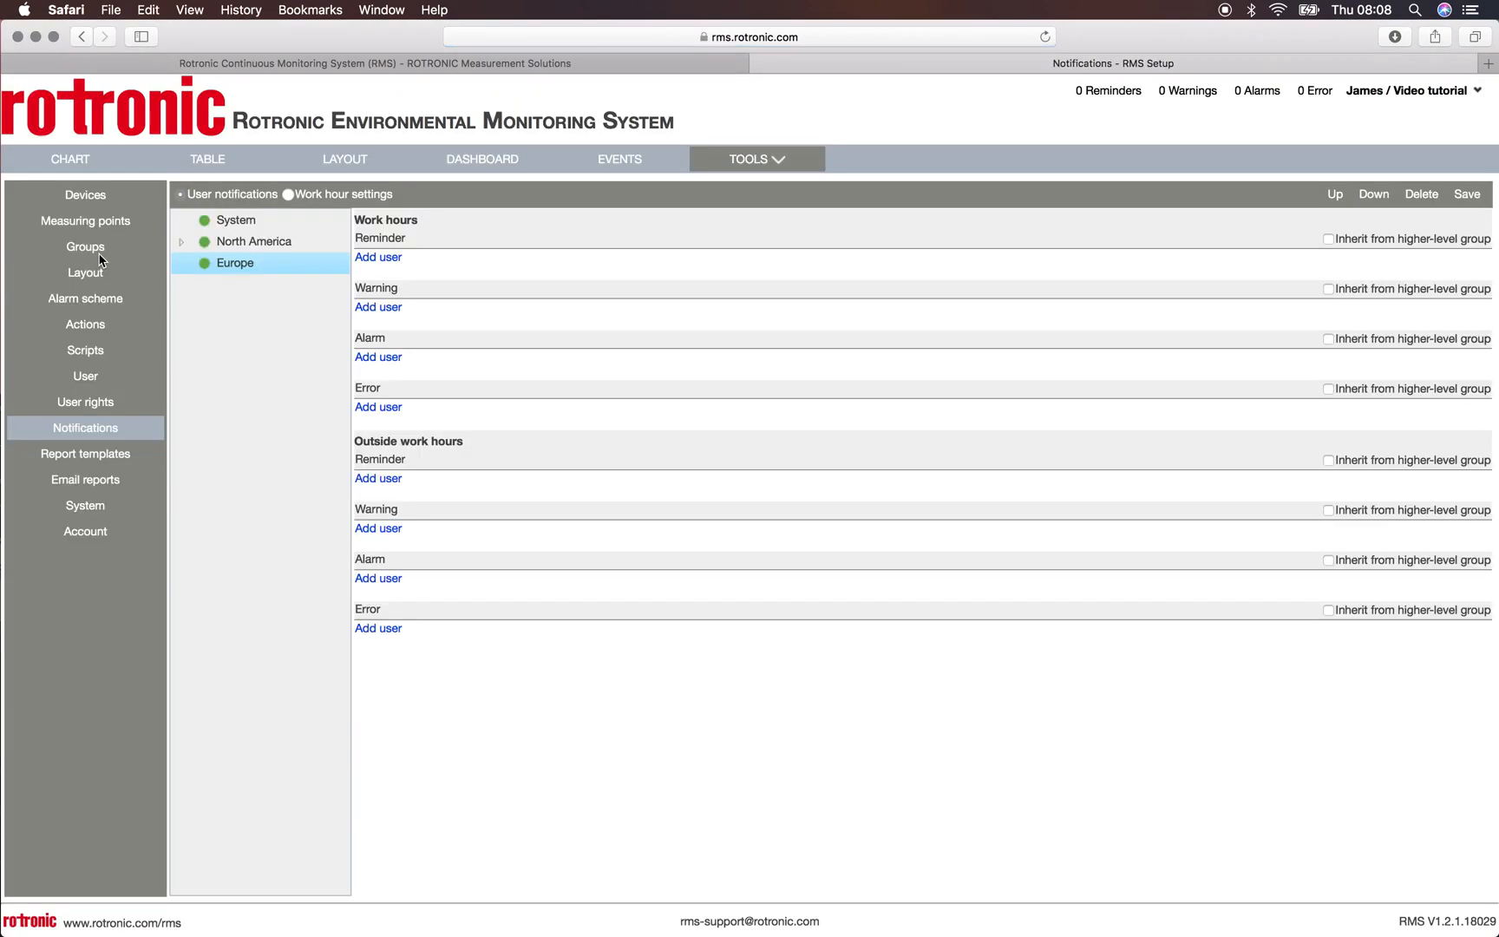
click(290, 196)
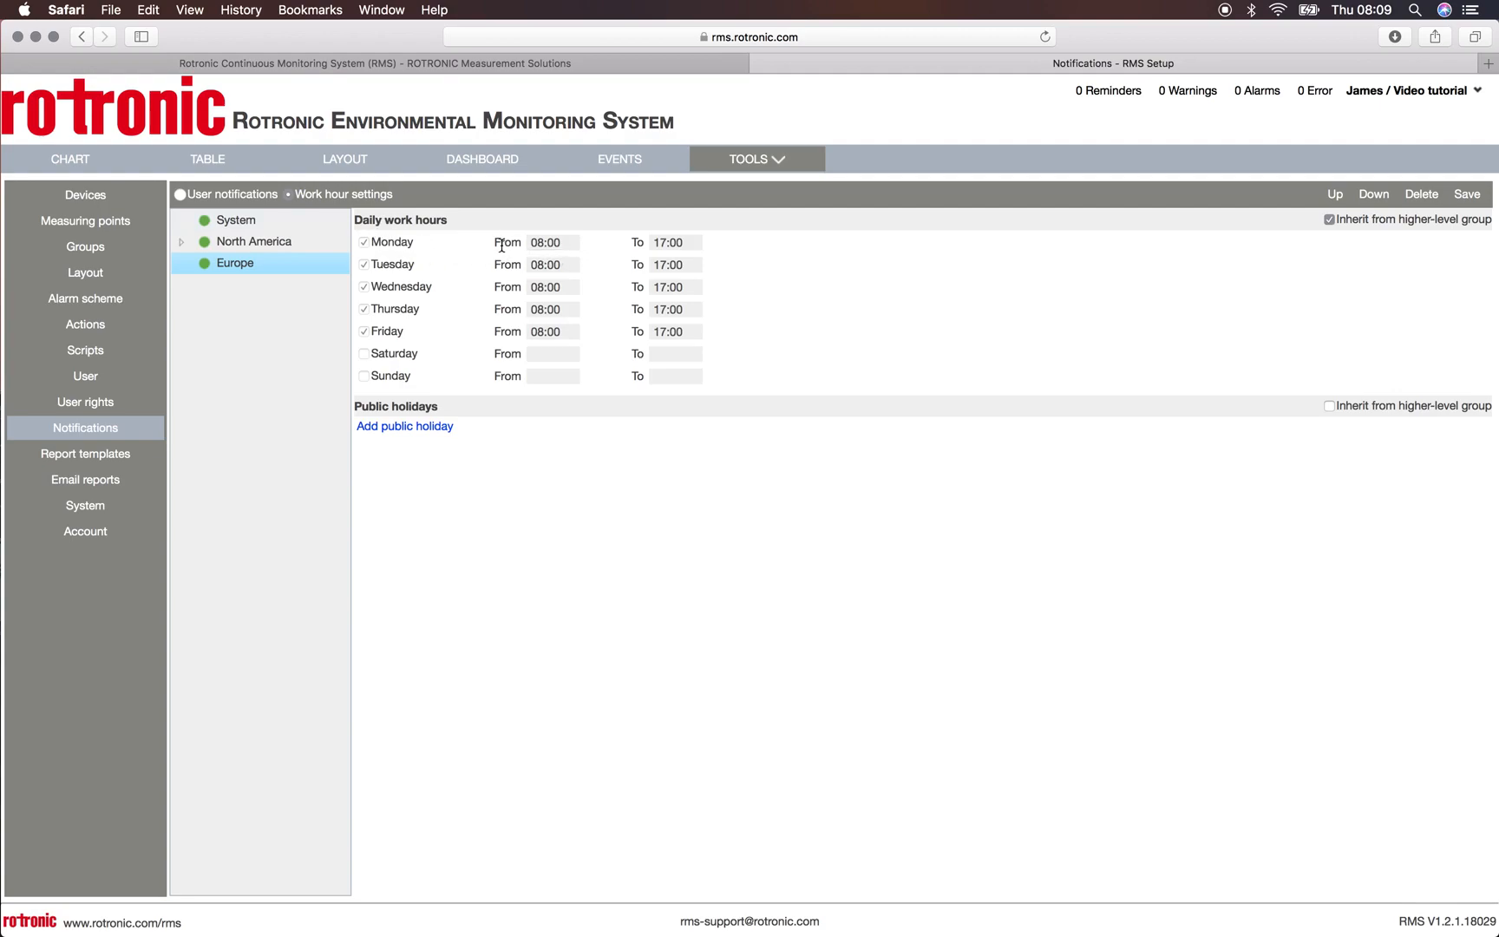
click(699, 332)
click(567, 355)
click(181, 195)
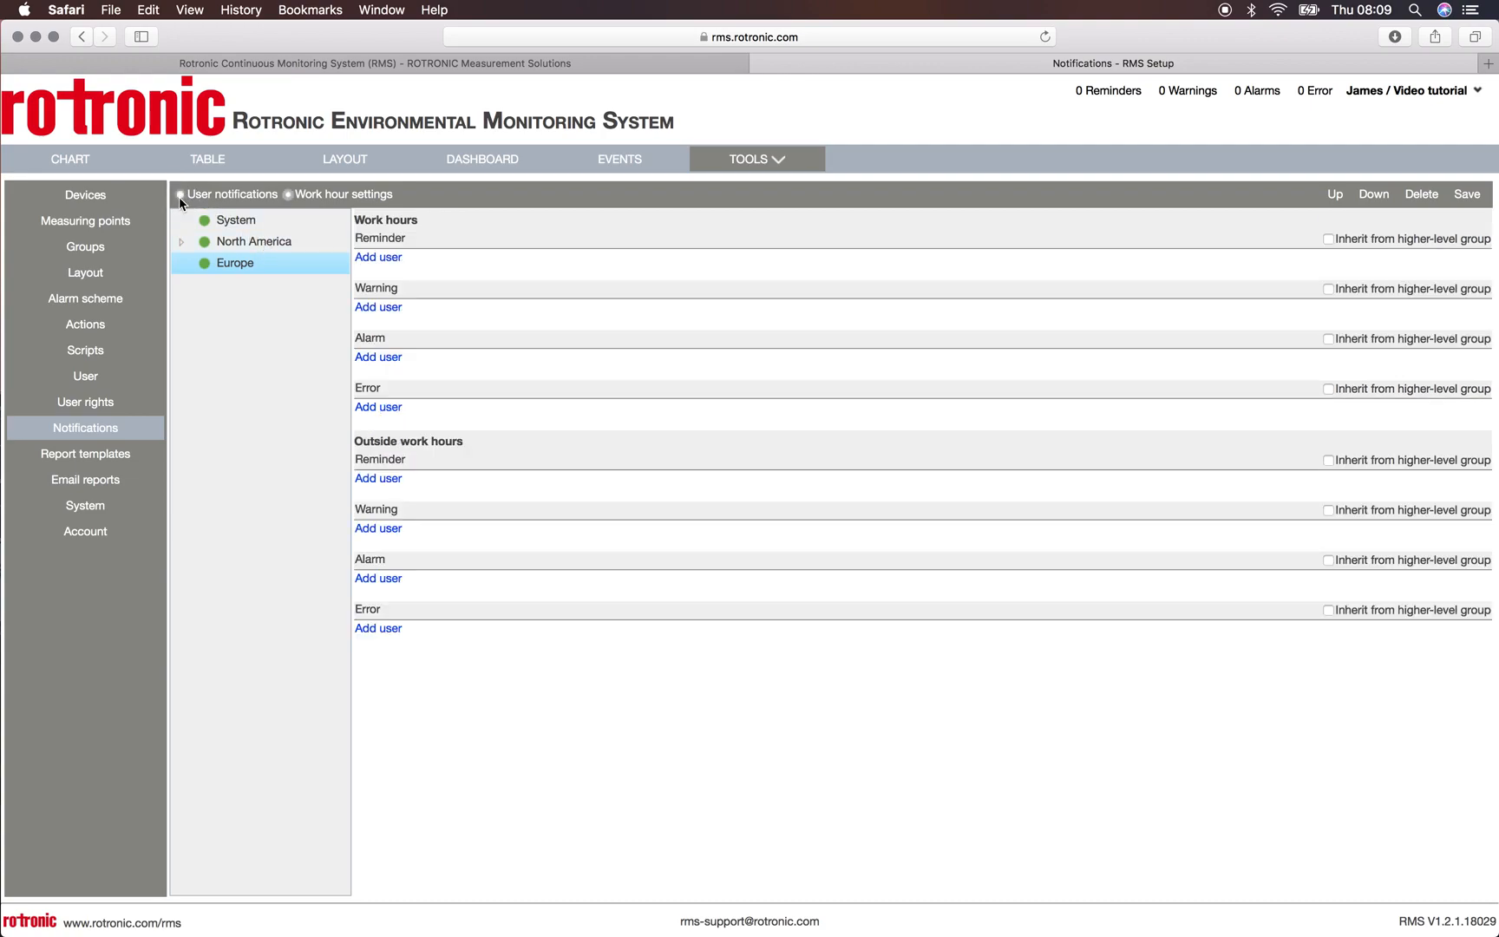
Add the first listed user to the System group's error notifications during work hours.
click(236, 222)
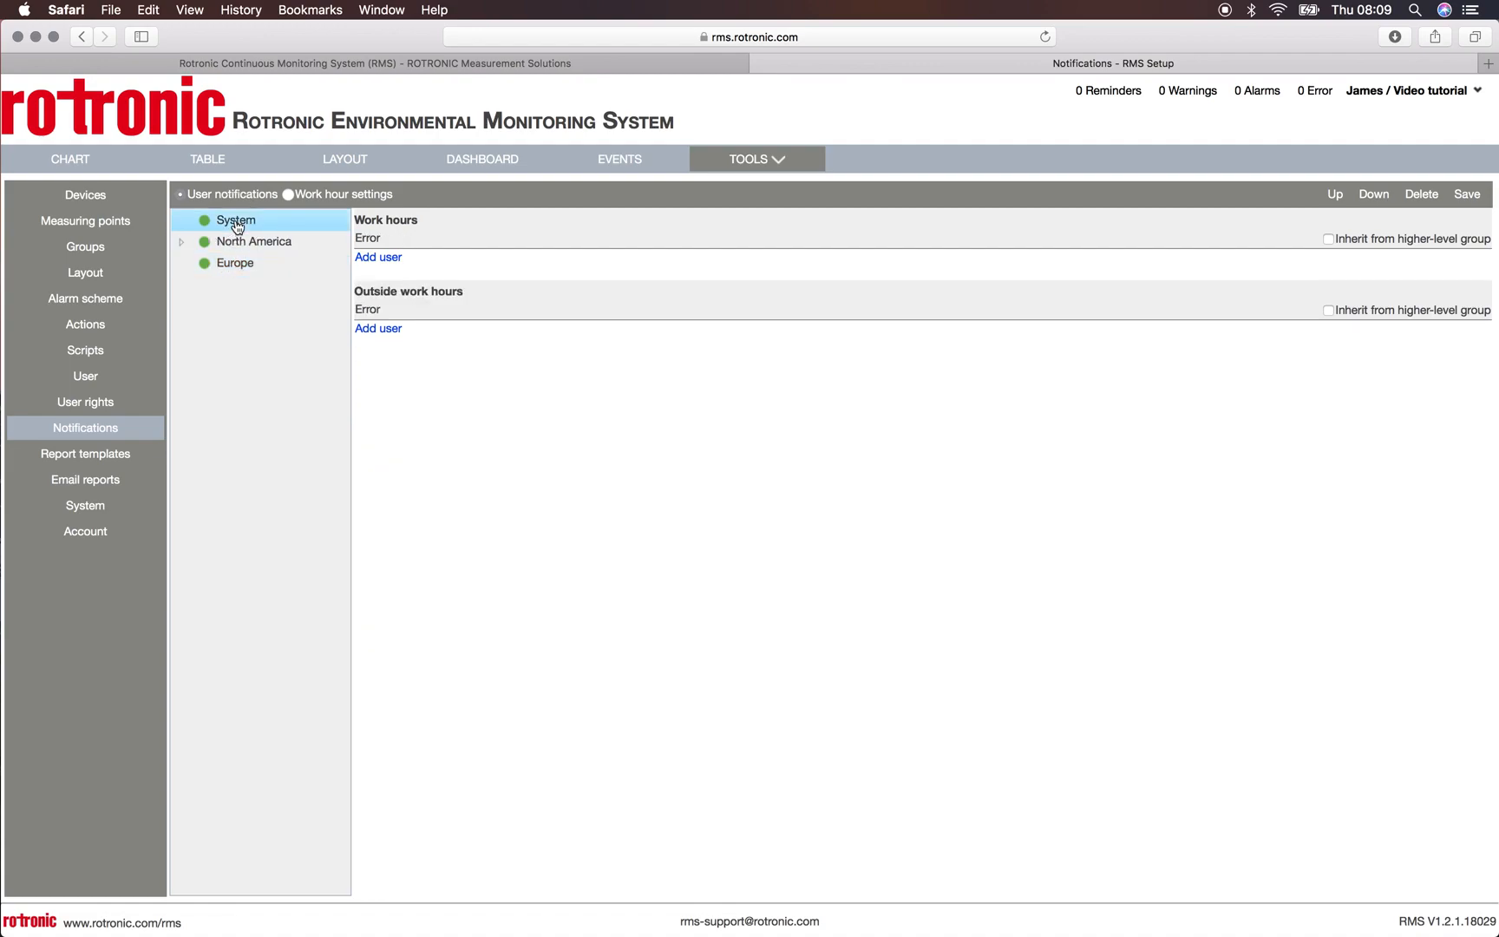
click(384, 260)
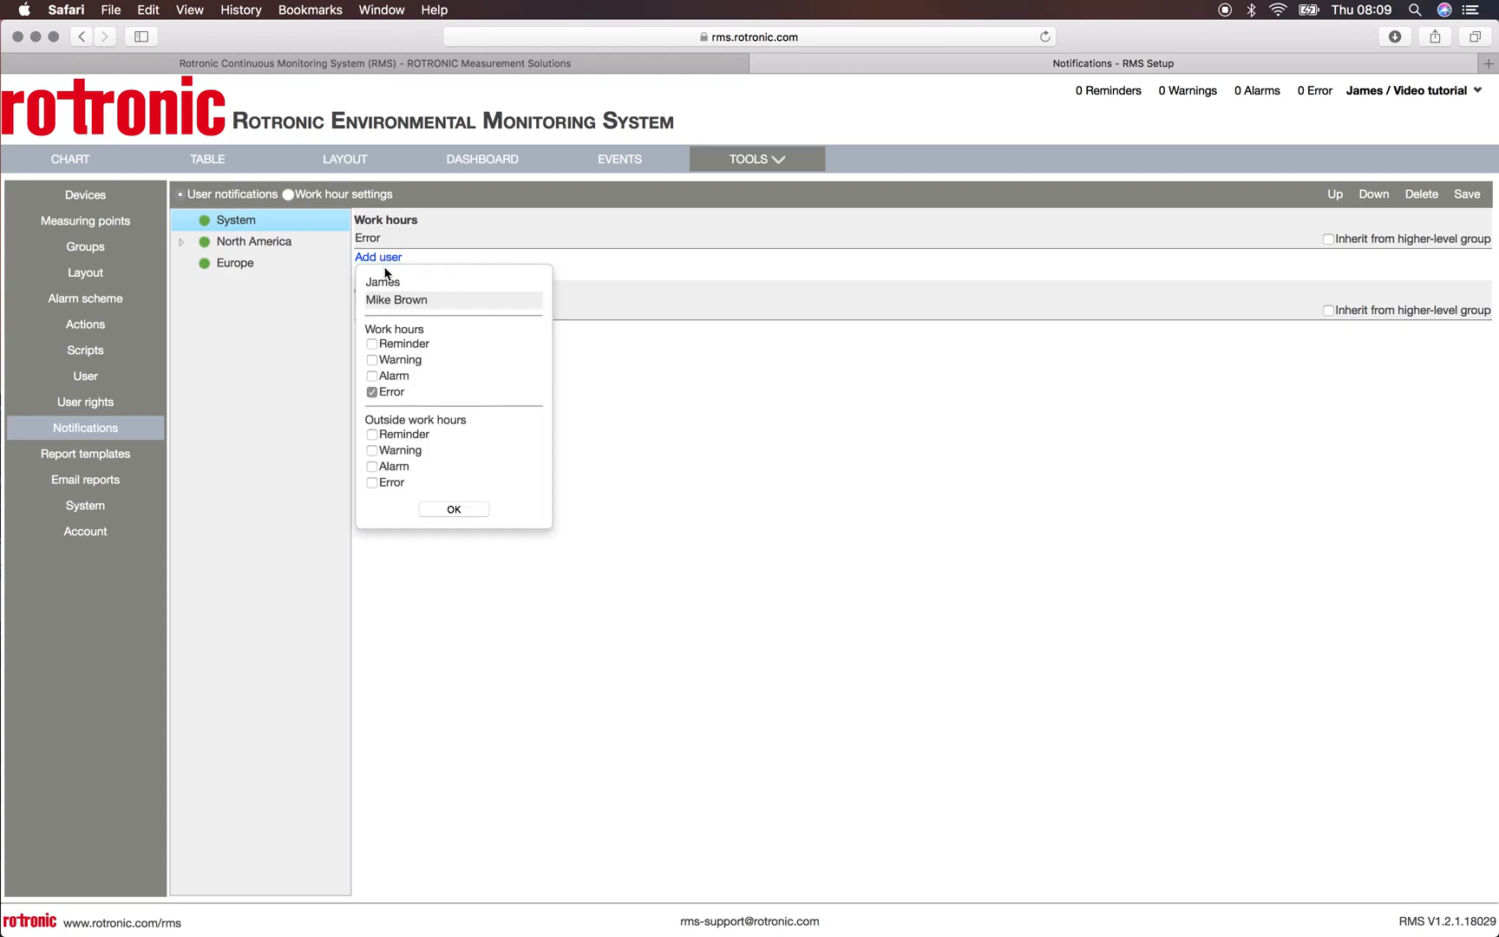
click(395, 284)
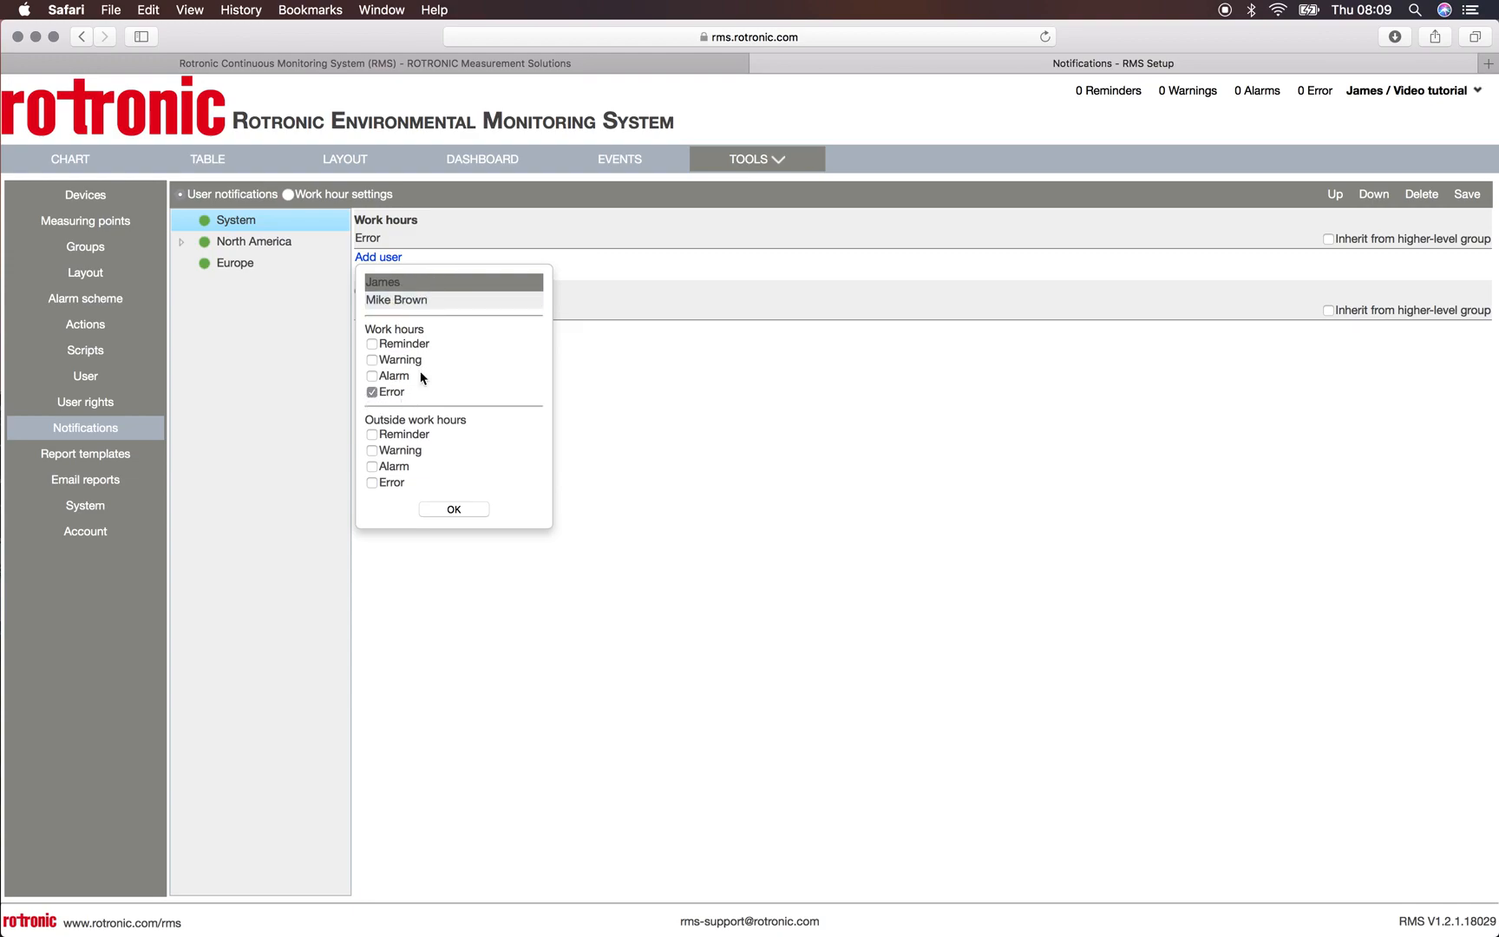
click(466, 510)
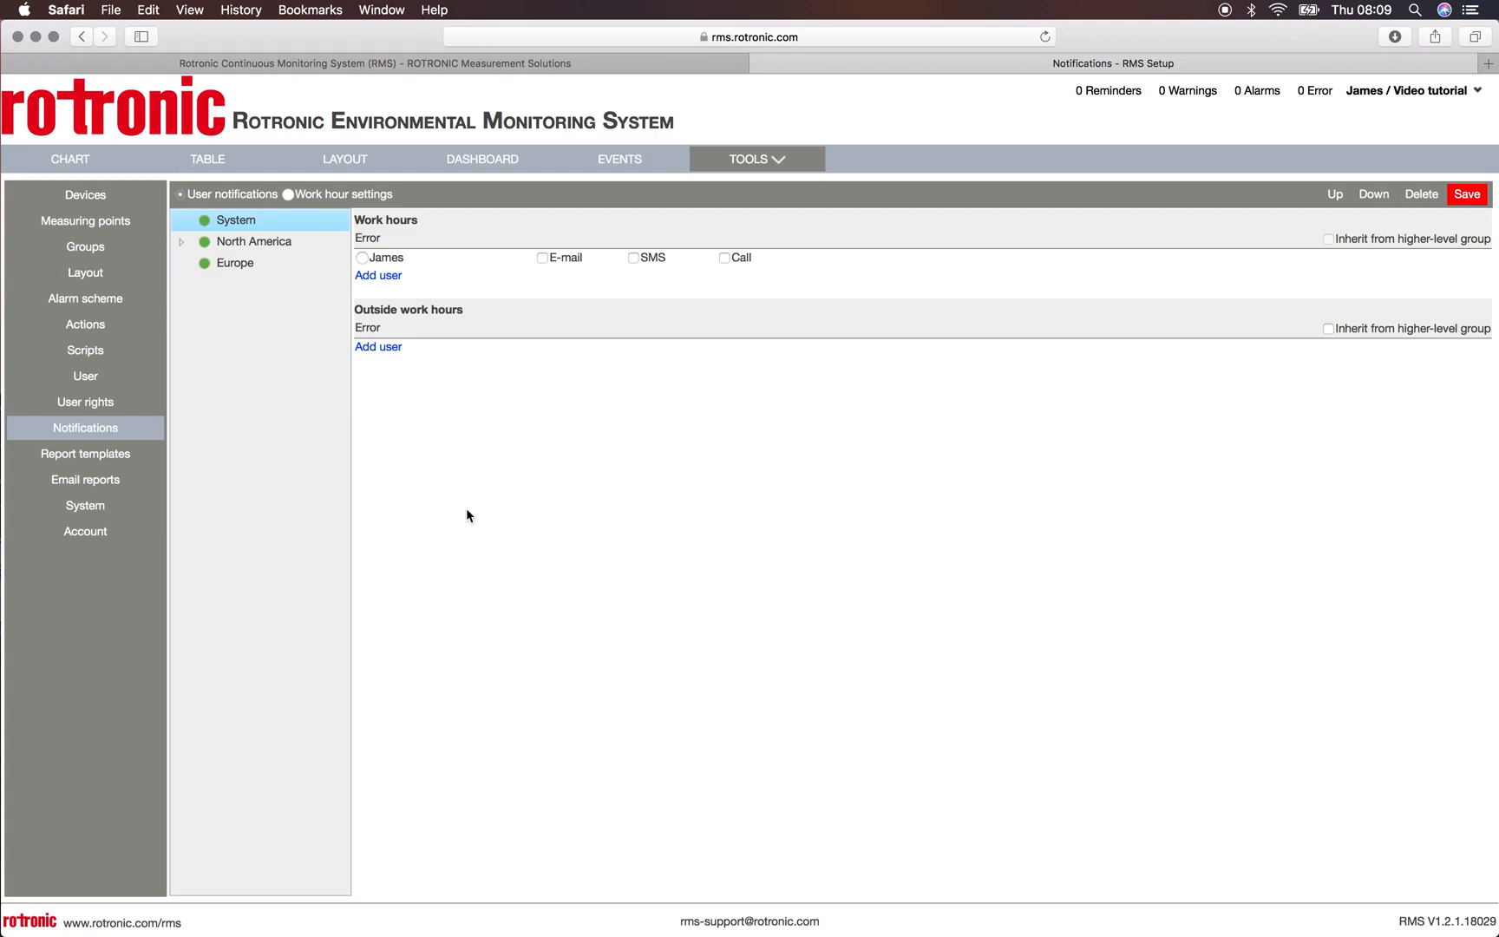
Add the second listed user to the System group's error notifications outside work hours.
click(379, 348)
click(401, 392)
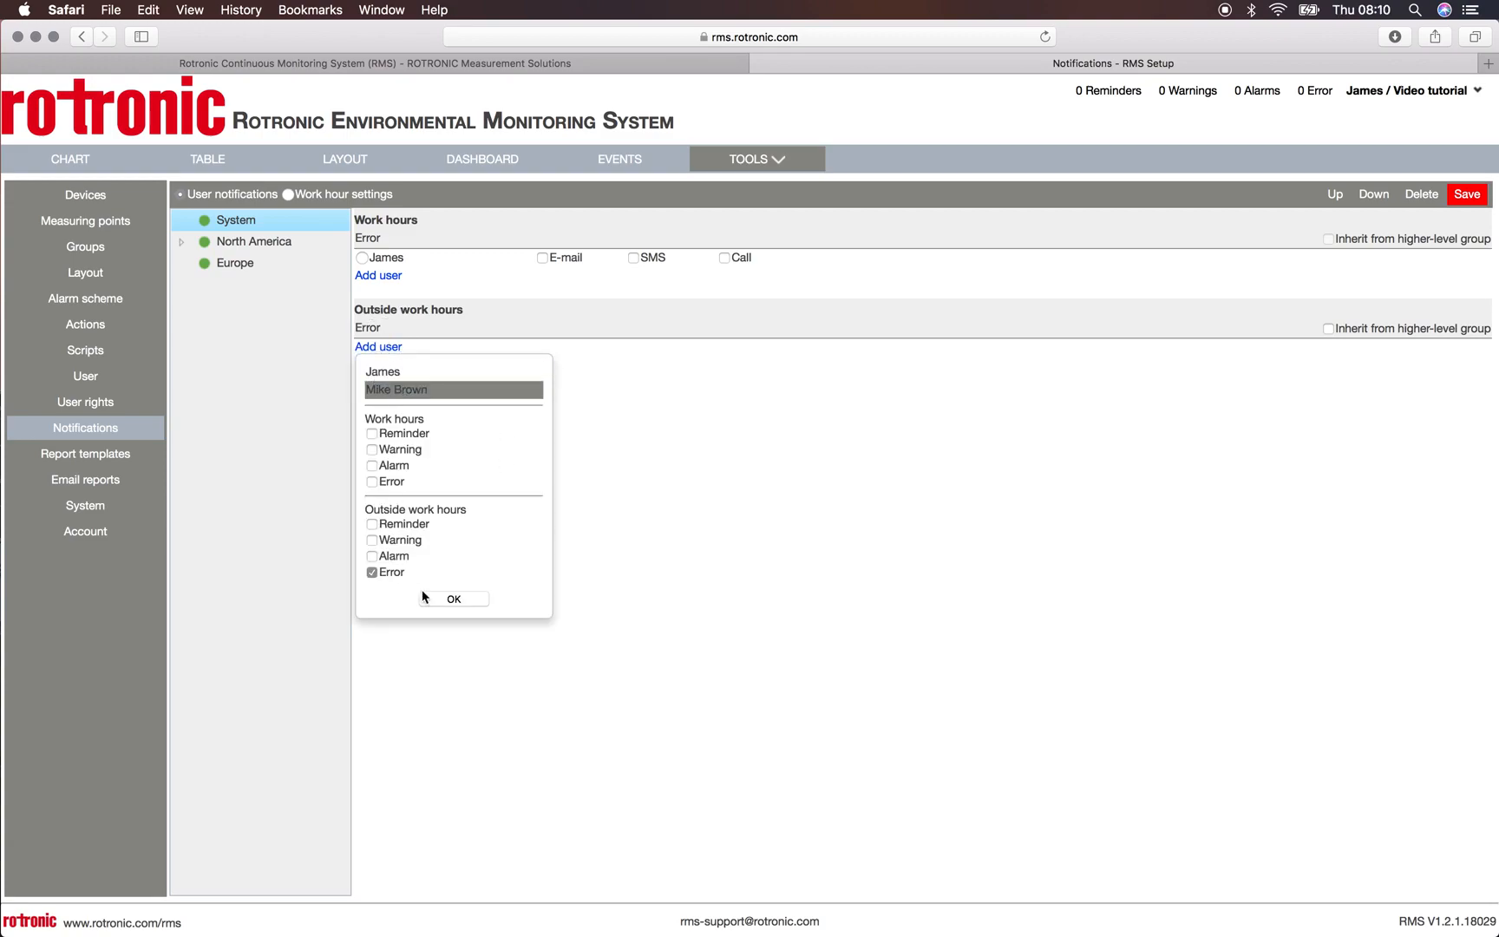
click(466, 600)
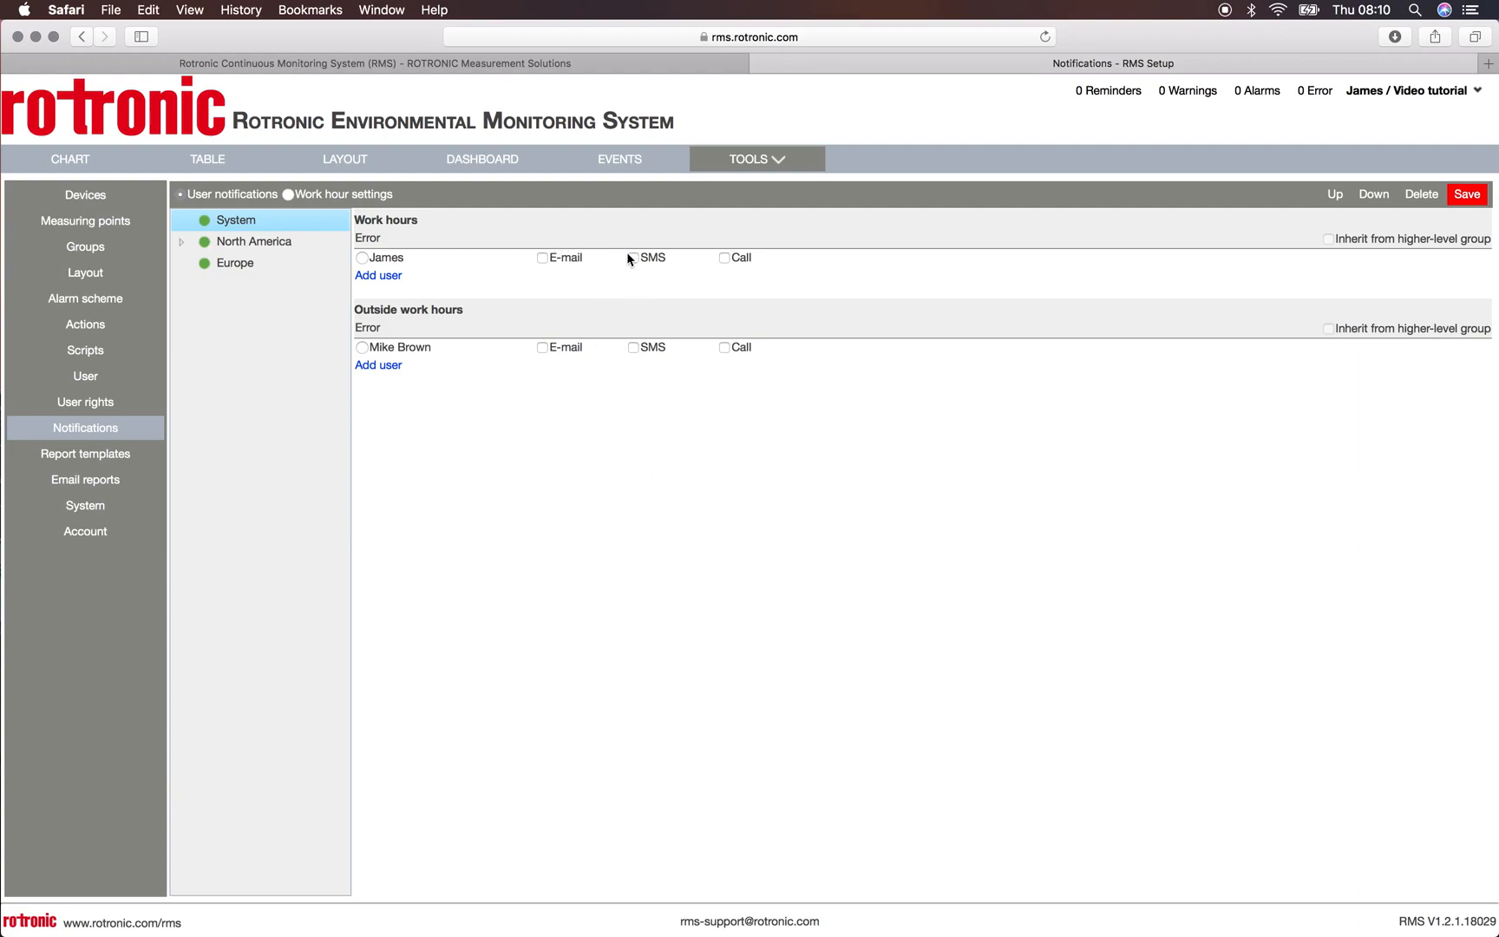
Enable e-mail notification for both System error recipients and save the System group's notifications.
click(542, 258)
click(544, 349)
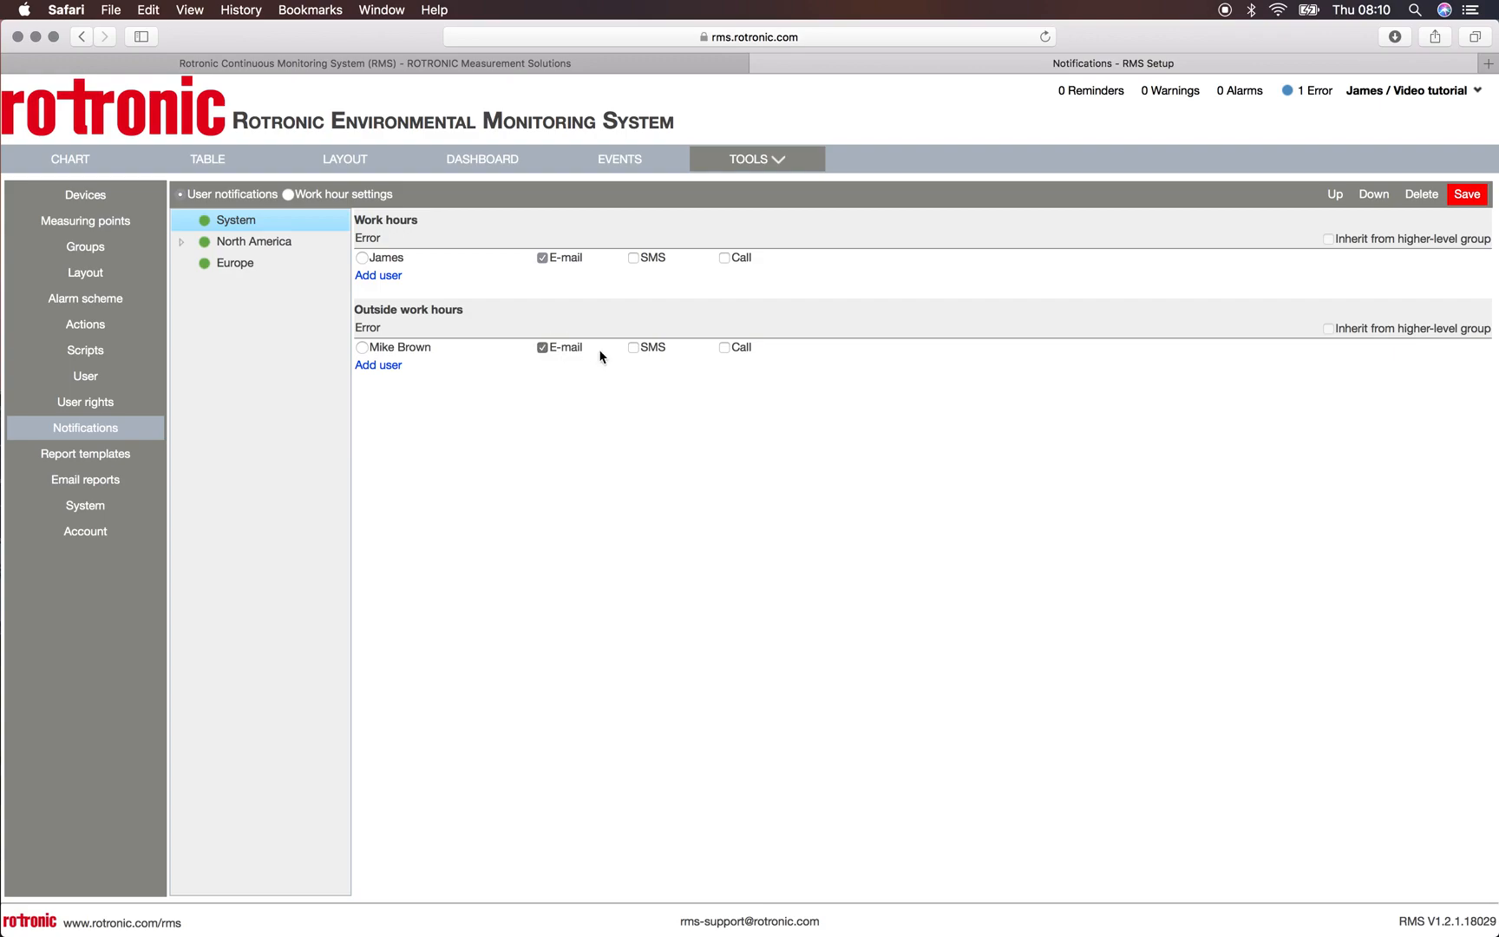
click(633, 349)
click(636, 351)
click(1465, 196)
Add the first listed user to the Europe group's work-hours notifications for Reminder, Warning, Alarm and Error.
click(247, 271)
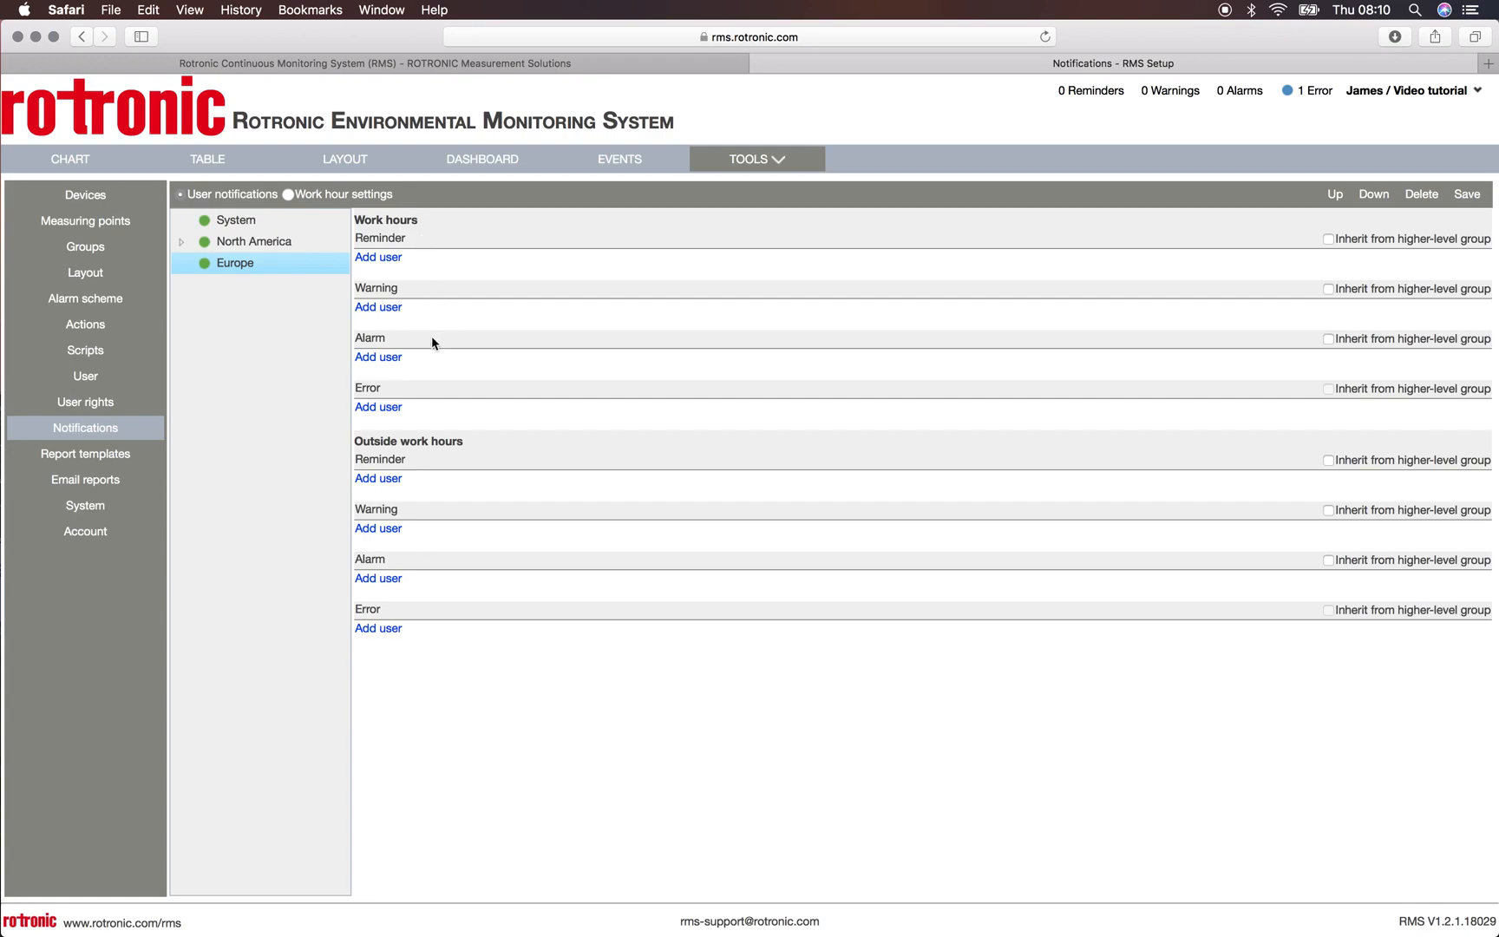
click(382, 260)
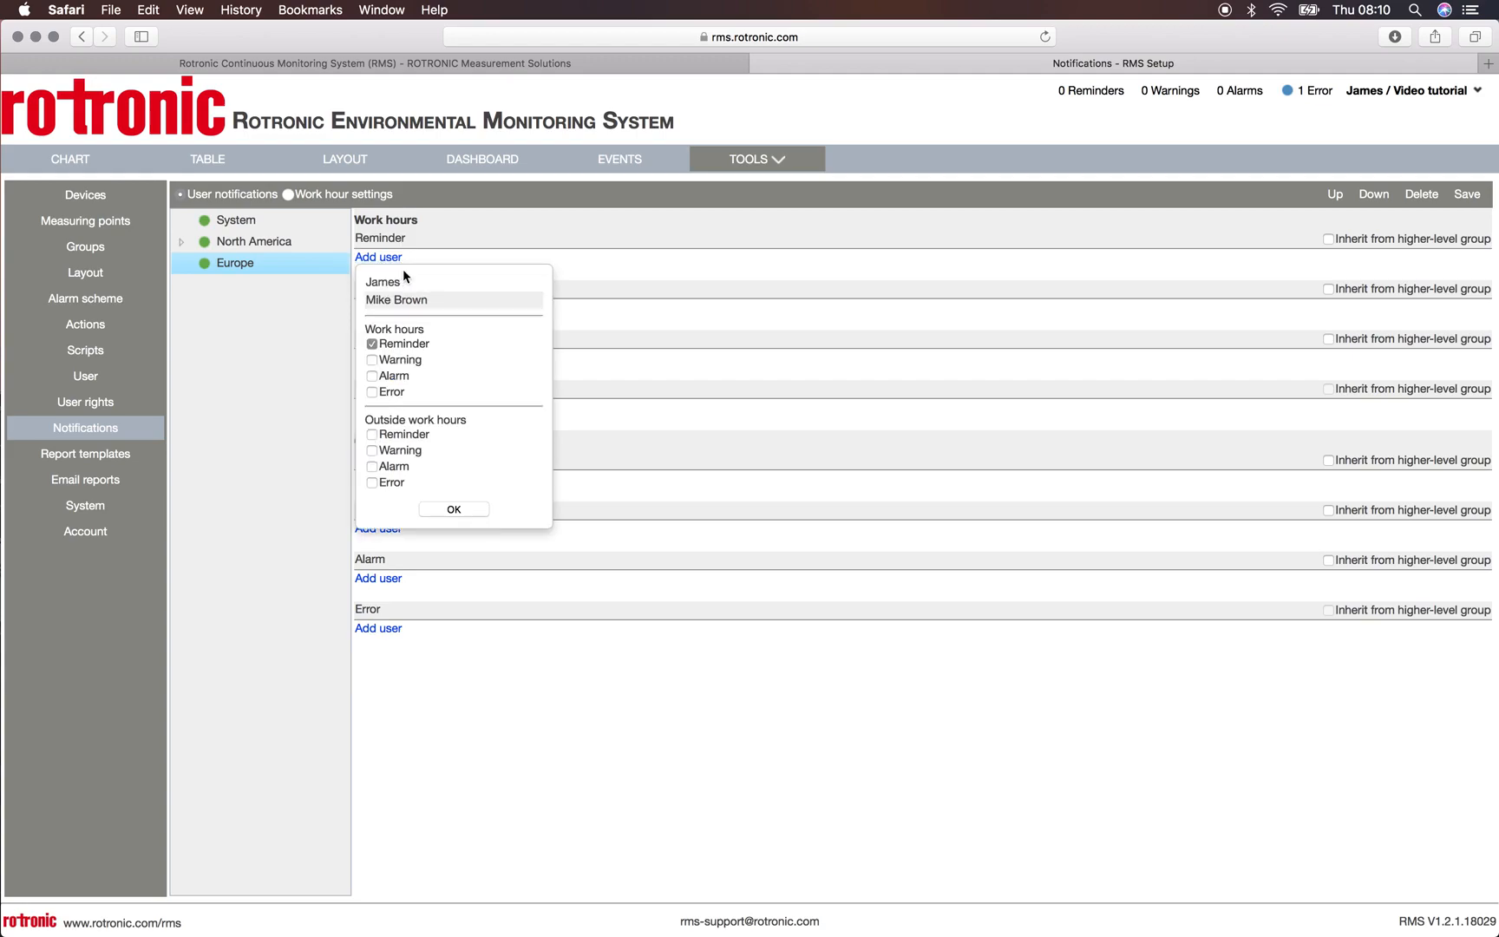
click(380, 284)
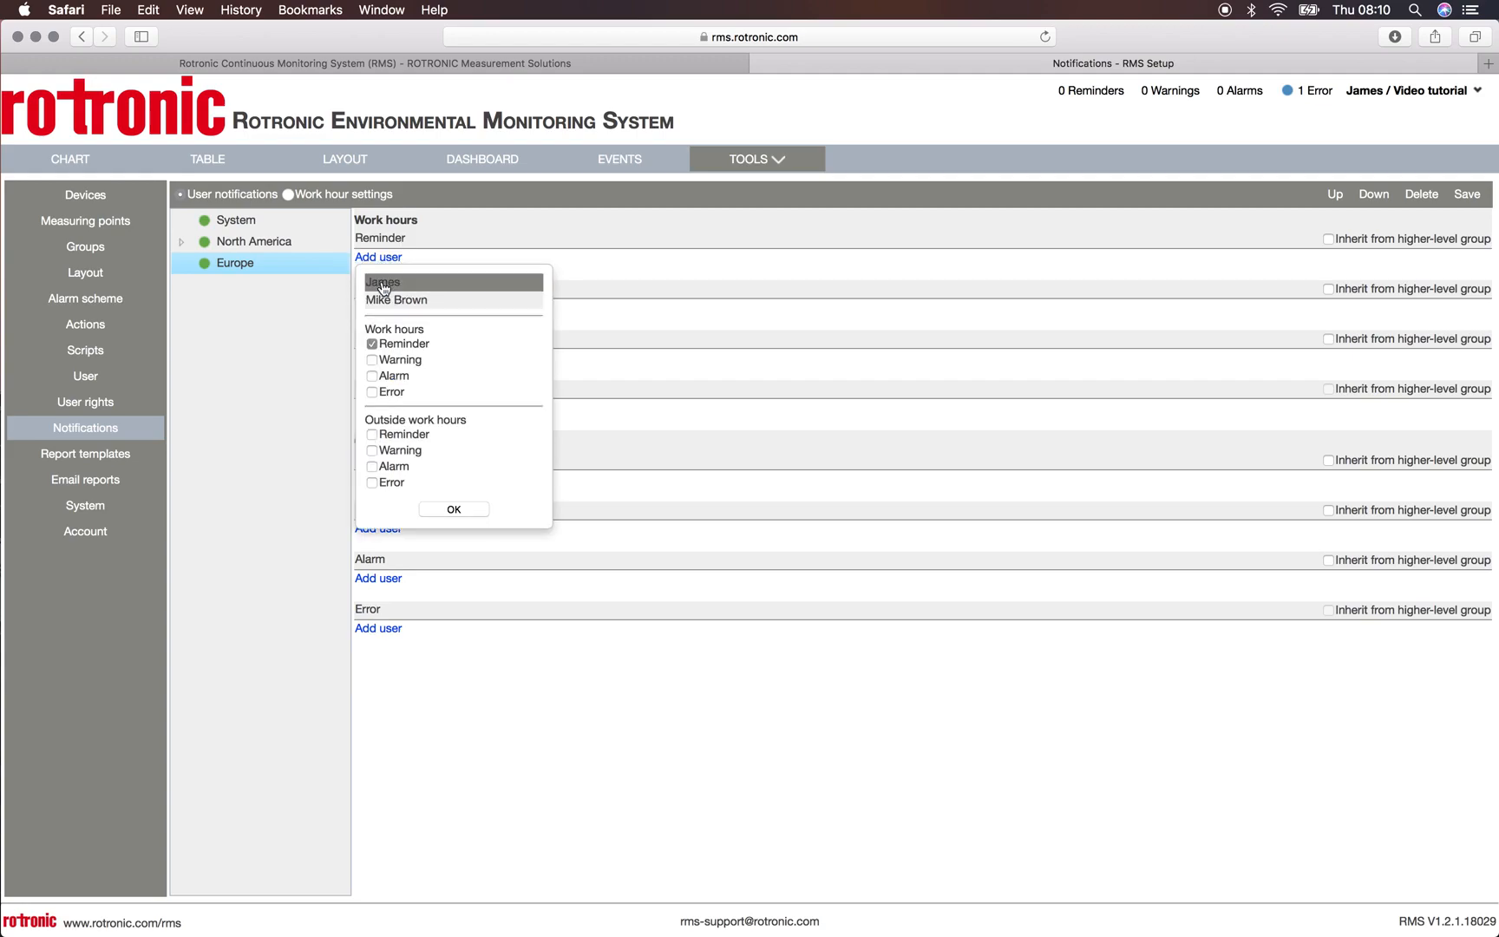
click(372, 360)
click(372, 376)
click(372, 392)
click(456, 509)
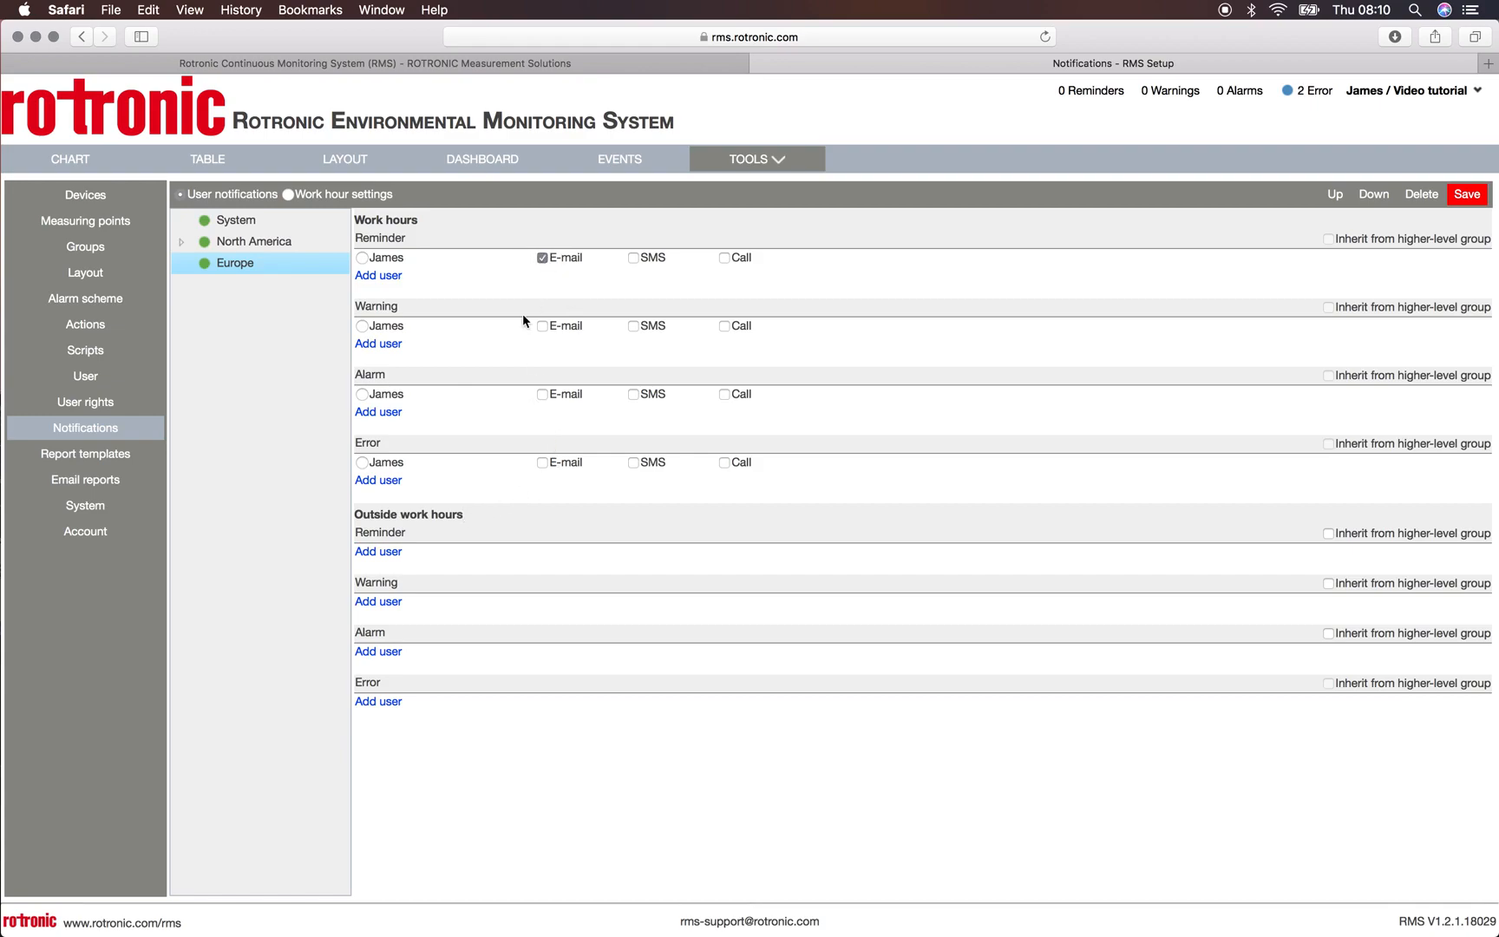
Enable e-mail for Europe's work-hours Reminder, Warning, Alarm and Error recipient, plus SMS and Call for Alarm.
click(543, 327)
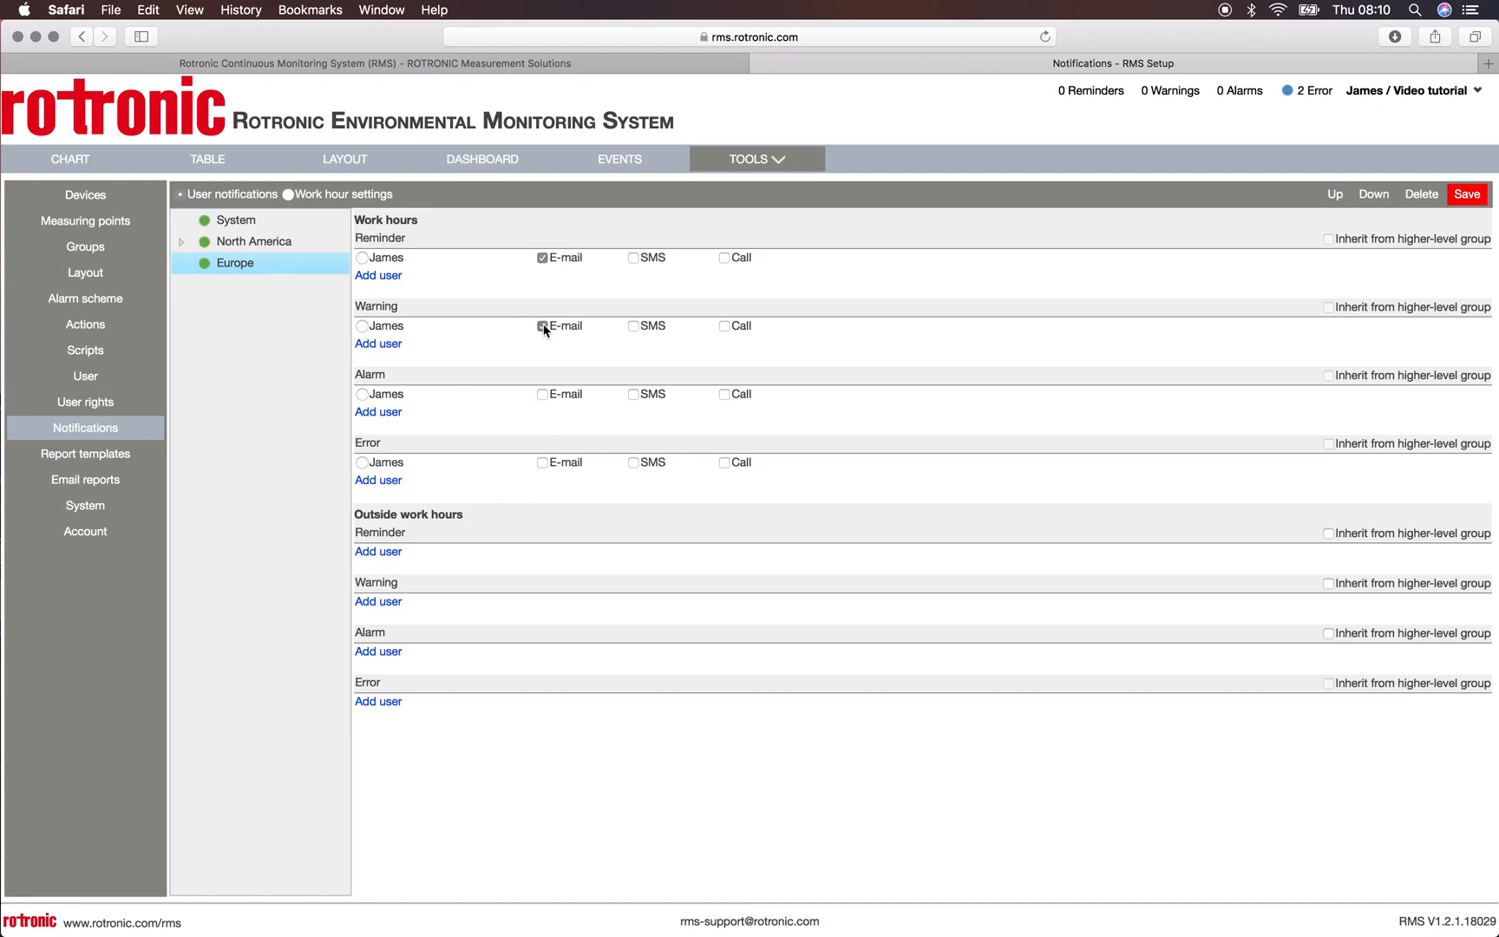
click(541, 395)
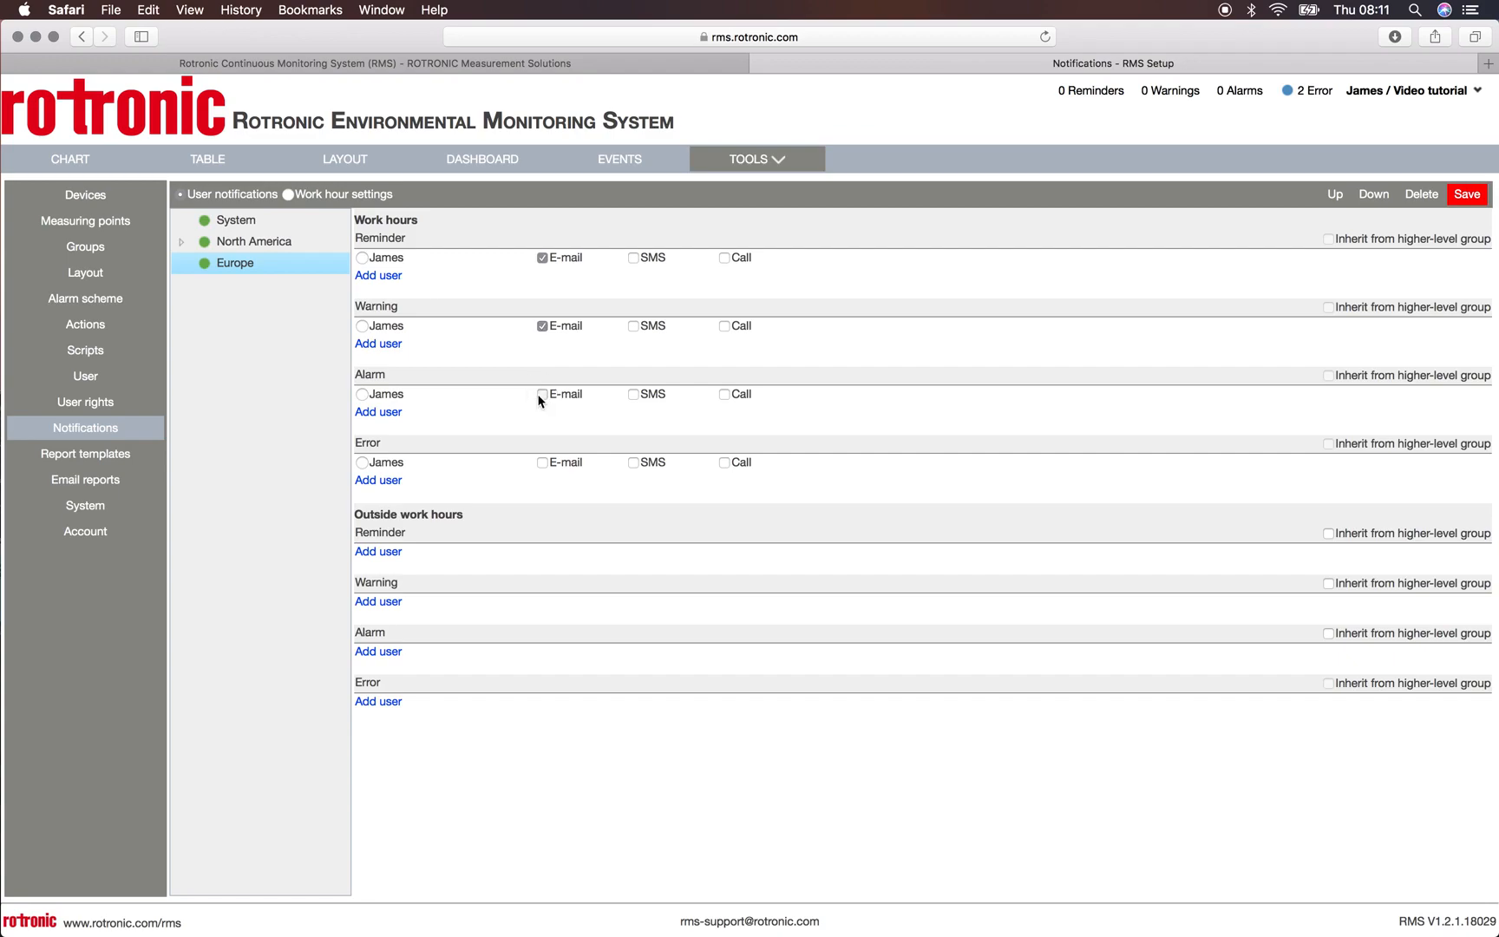
click(640, 397)
click(636, 398)
click(725, 397)
click(544, 464)
Add the second listed user to Europe's notifications outside work hours for Reminder, Warning, Alarm and Error.
click(380, 553)
click(408, 594)
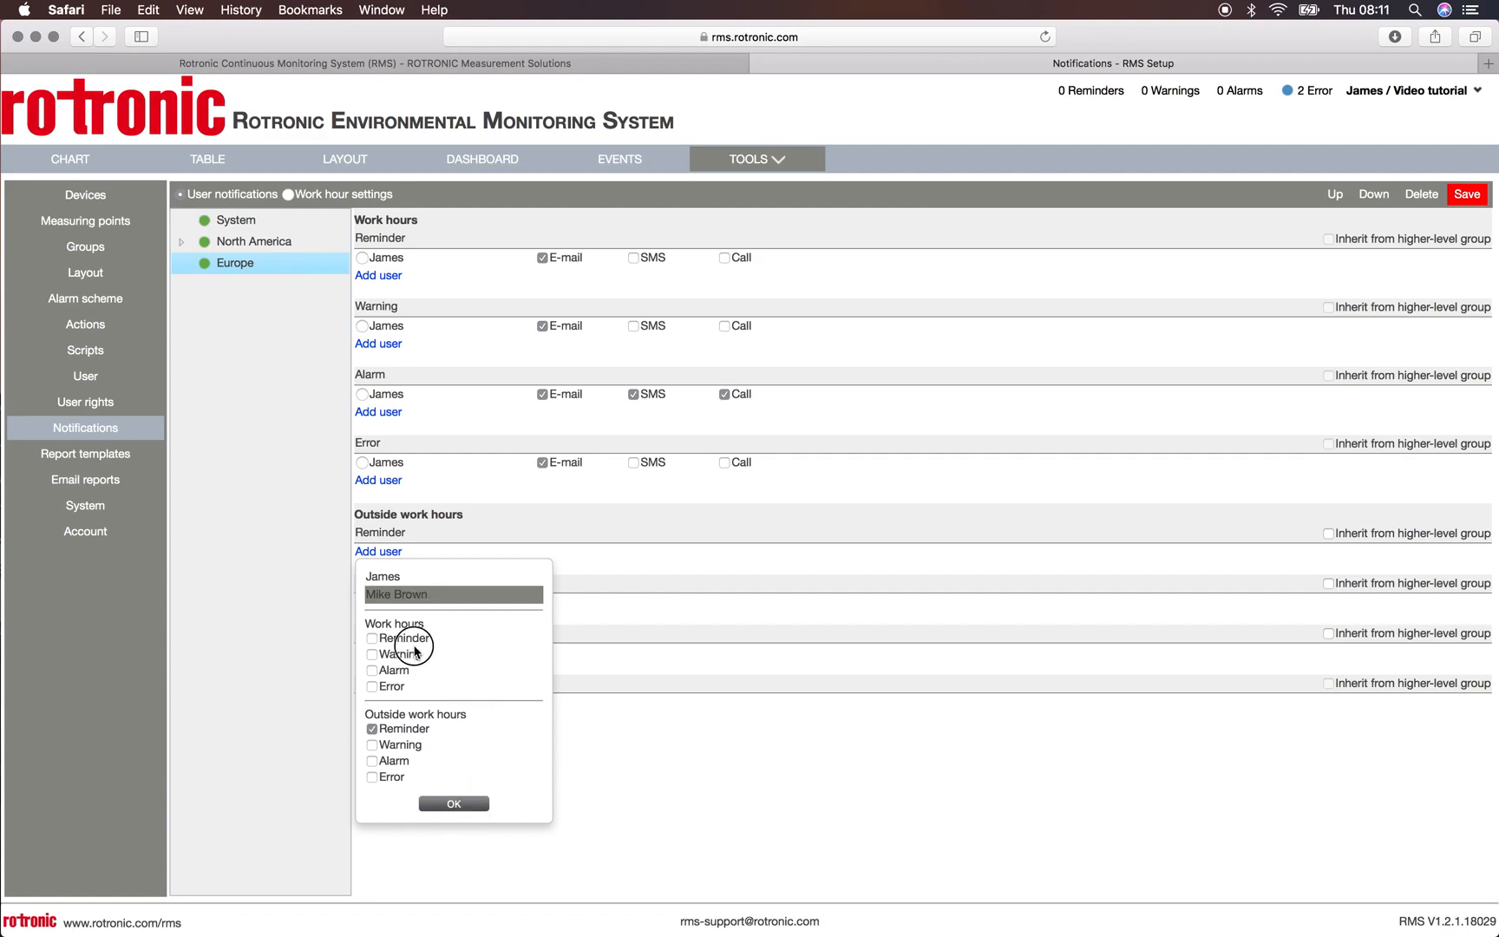
click(373, 746)
click(373, 778)
click(454, 804)
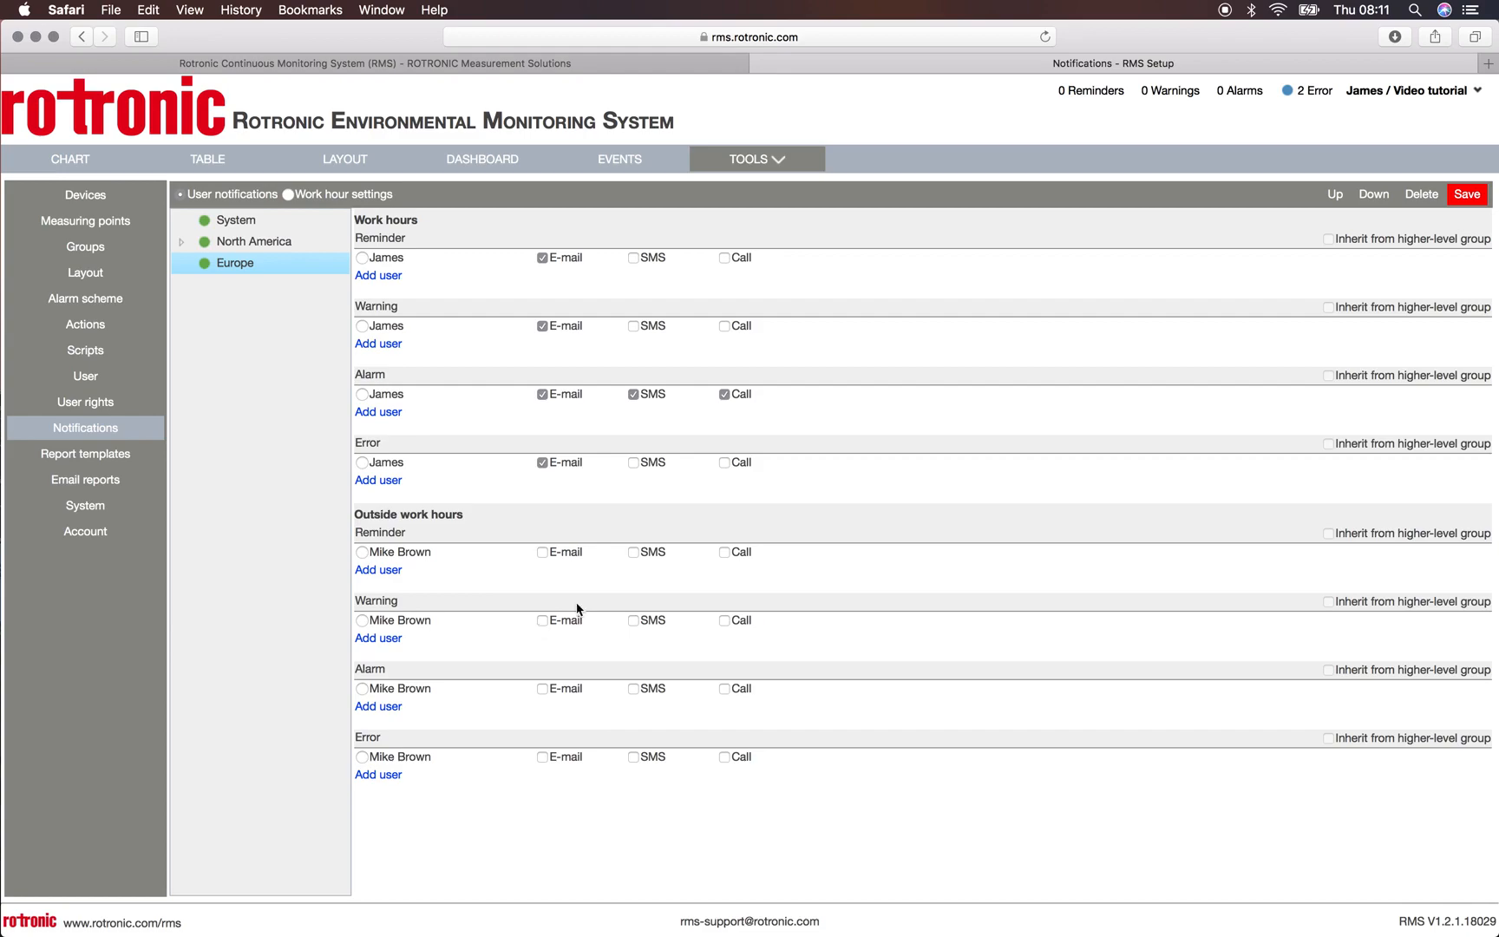
Enable e-mail for all four of Europe's notification types outside work hours, plus SMS and Call for Alarm, and save.
click(542, 553)
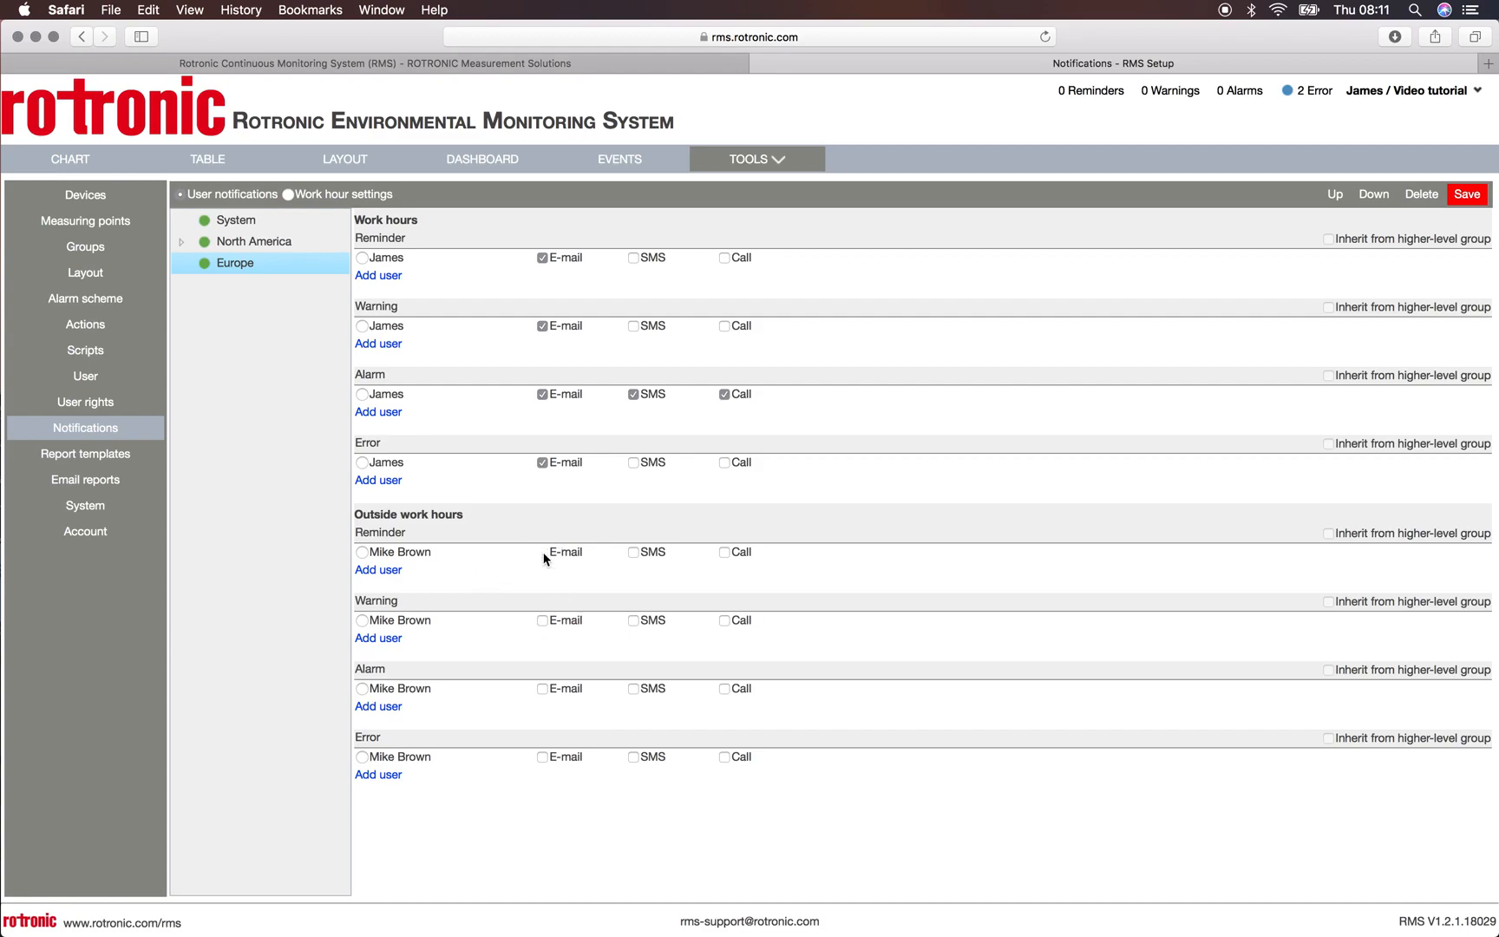
click(542, 621)
click(542, 689)
click(634, 690)
click(726, 690)
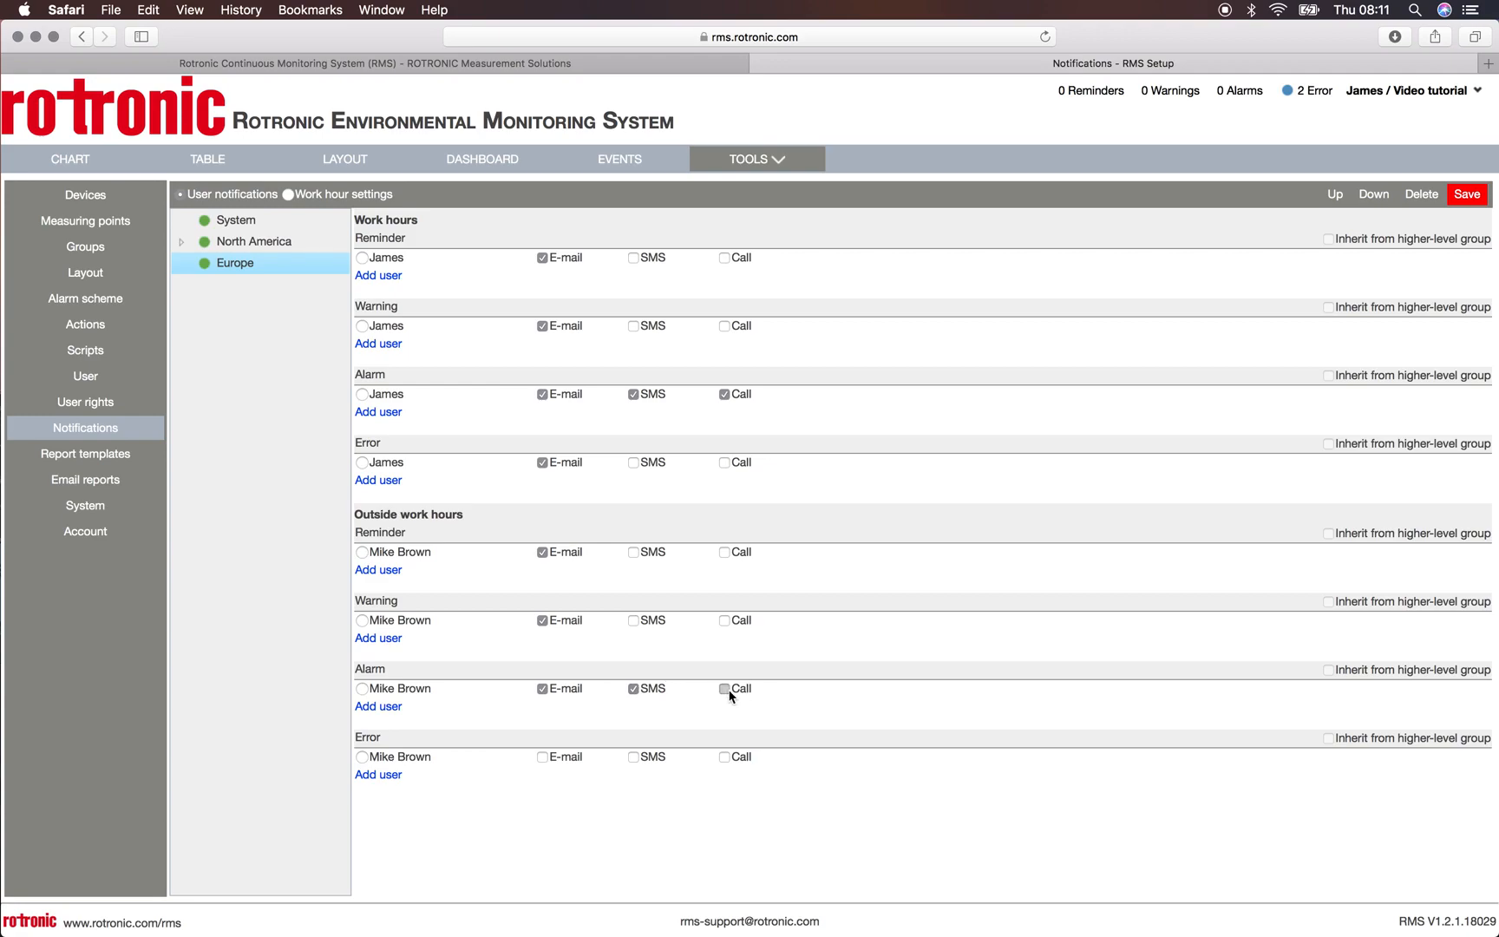
click(544, 759)
click(1470, 198)
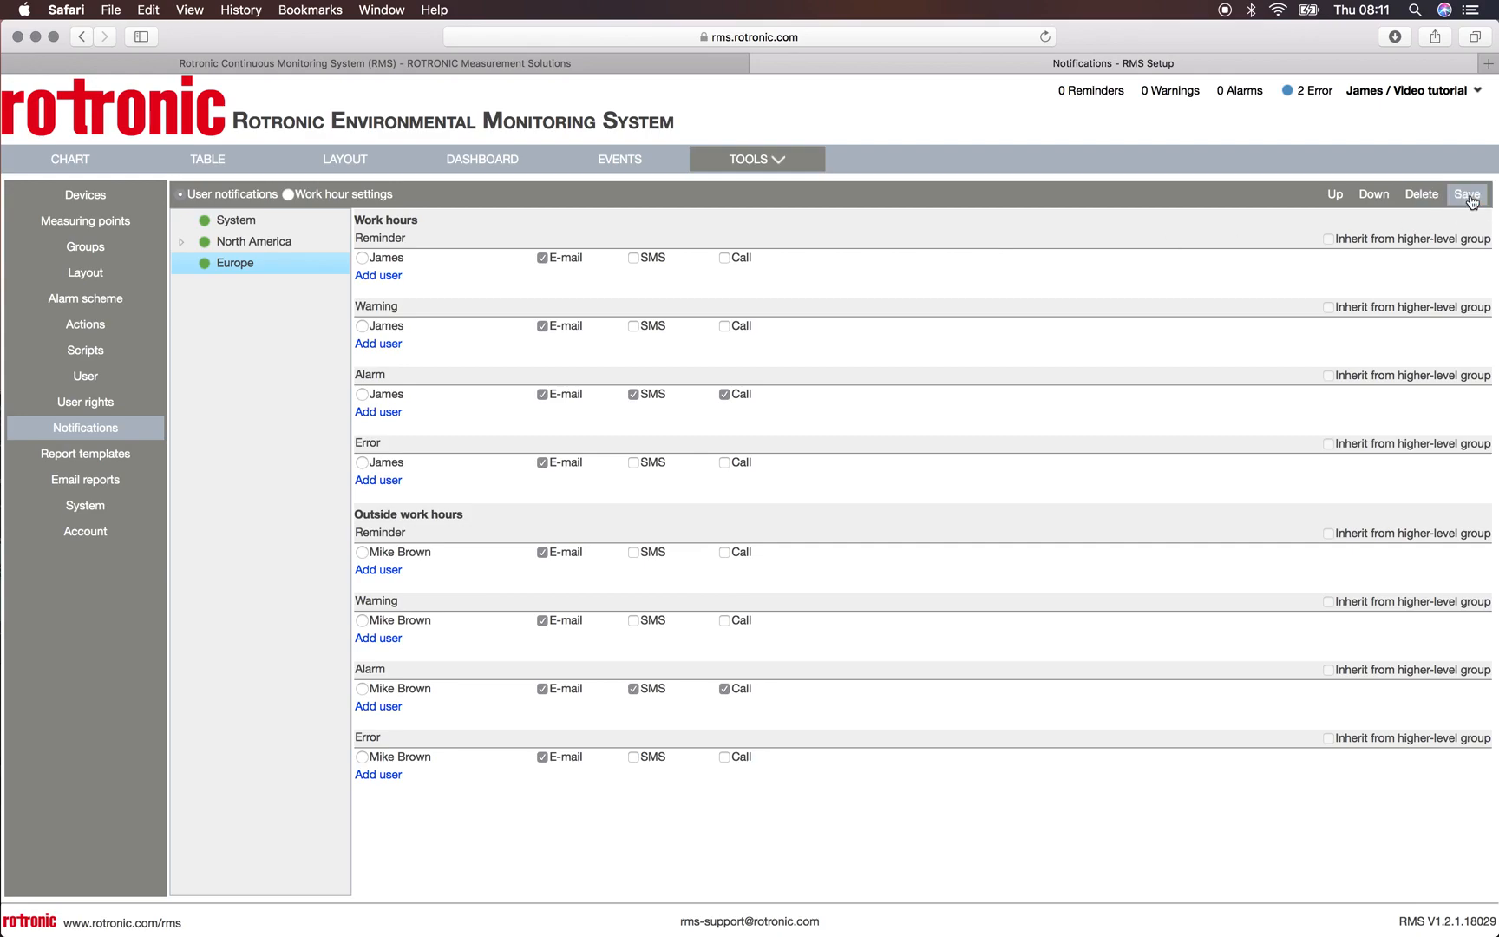